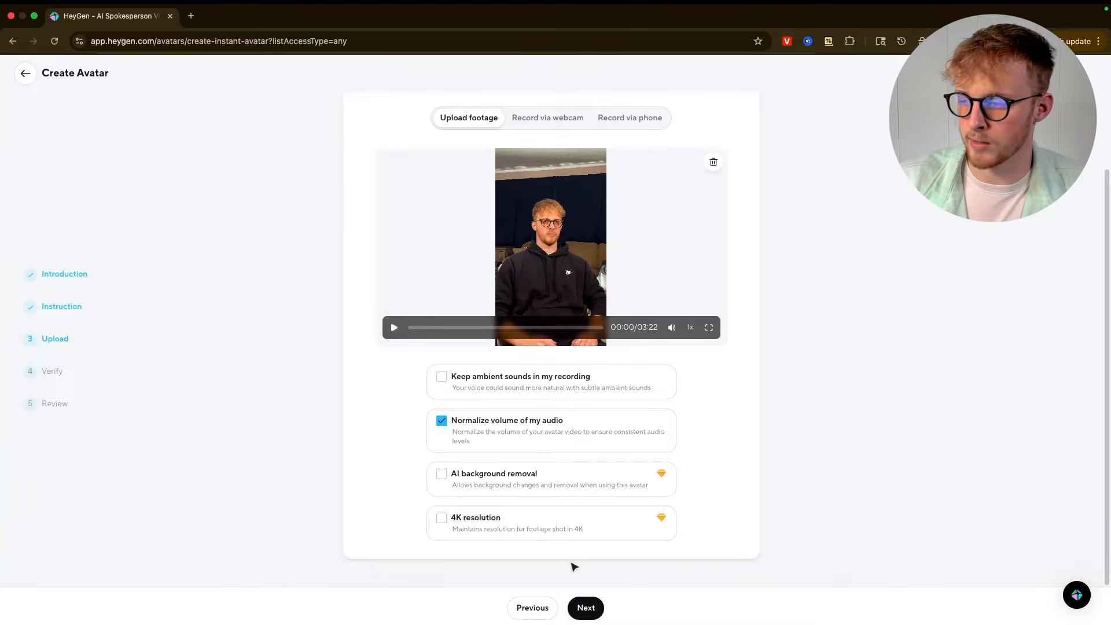
Advance the uploaded footage to the review stage and submit it to create the avatar.
{"action": "left_click", "coordinate": [585, 607]}
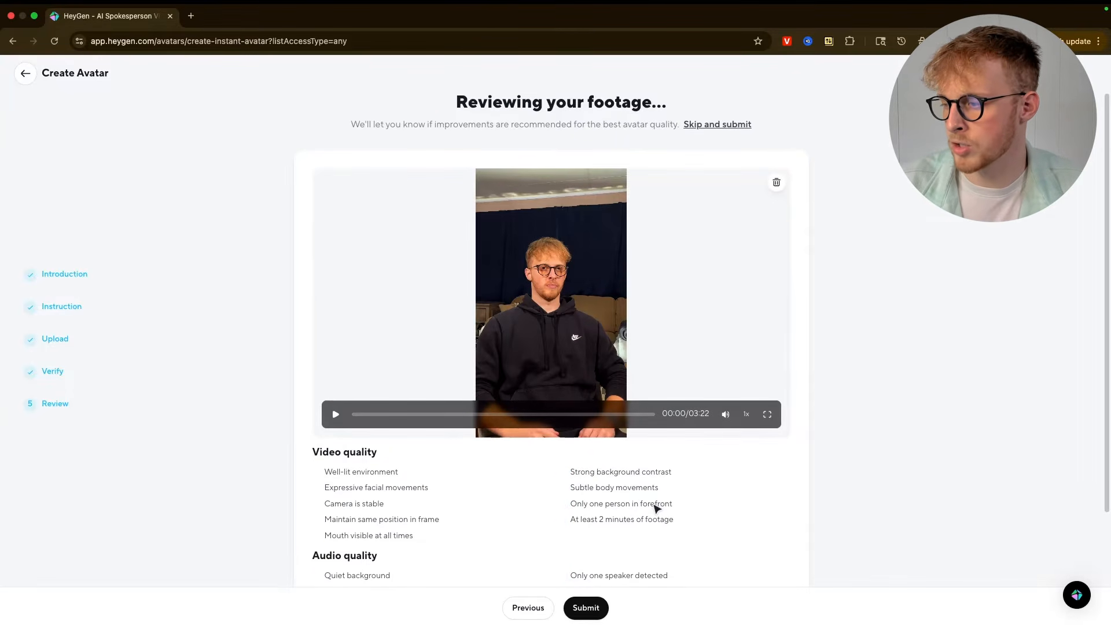
{"action": "scroll", "coordinate": [650, 511], "scroll_direction": "down", "scroll_amount": 1}
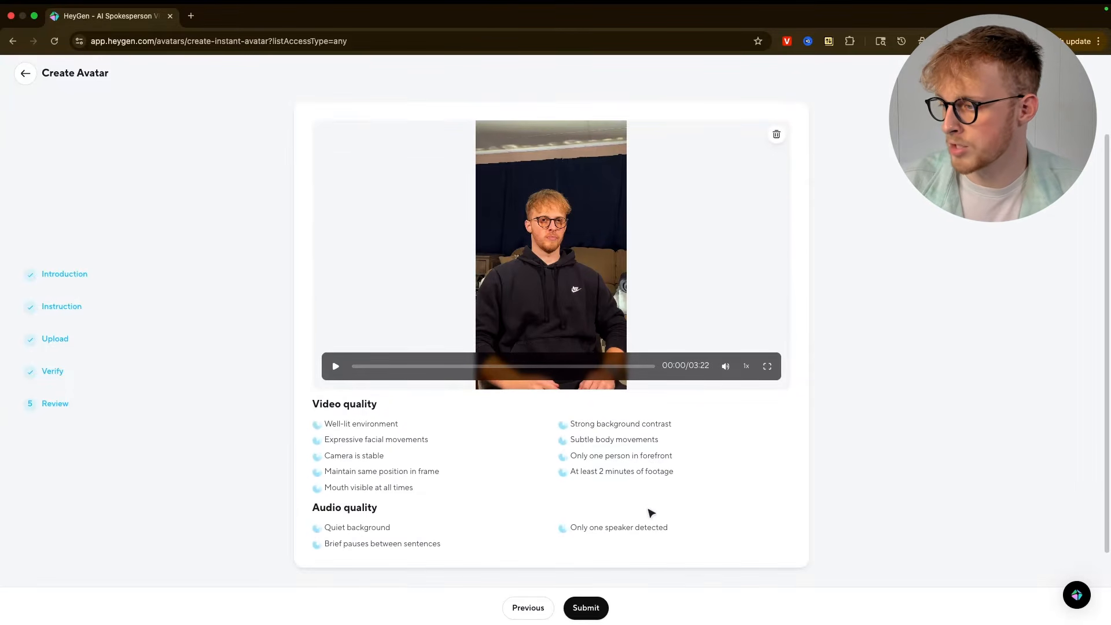
{"action": "left_click", "coordinate": [587, 607]}
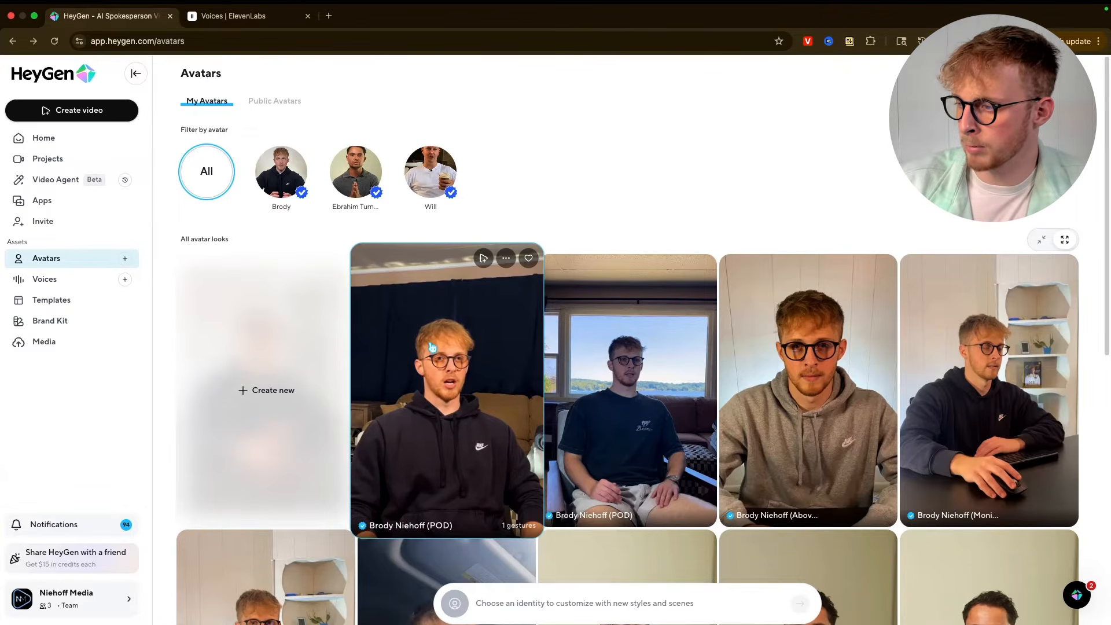
Open the dark-hoodie POD avatar look with one gesture for editing.
{"action": "left_click", "coordinate": [431, 345]}
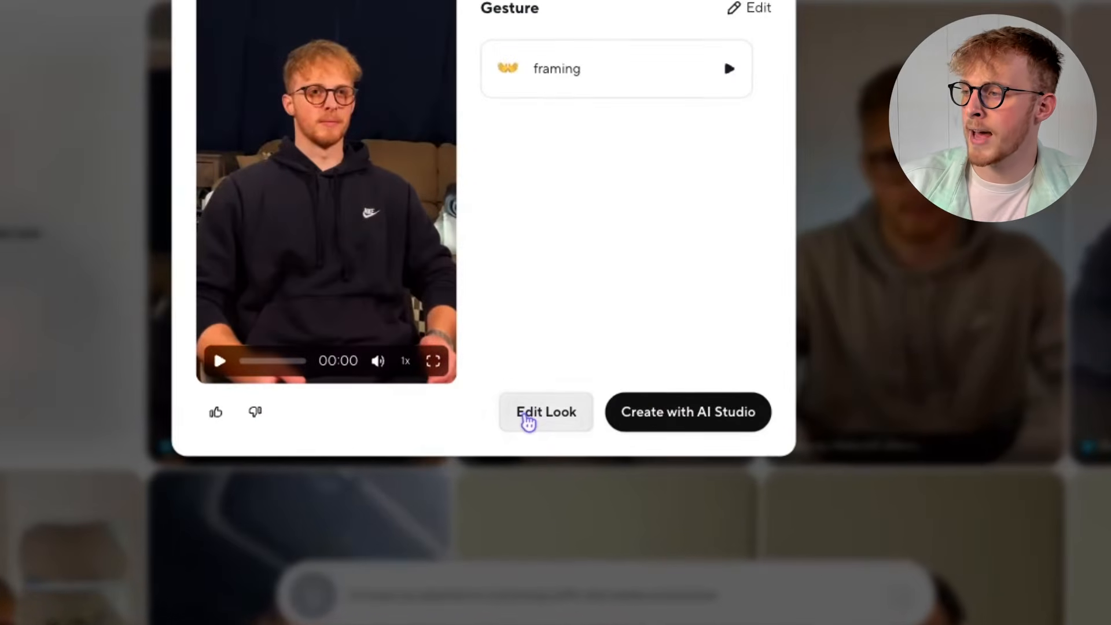
{"action": "left_click", "coordinate": [581, 499]}
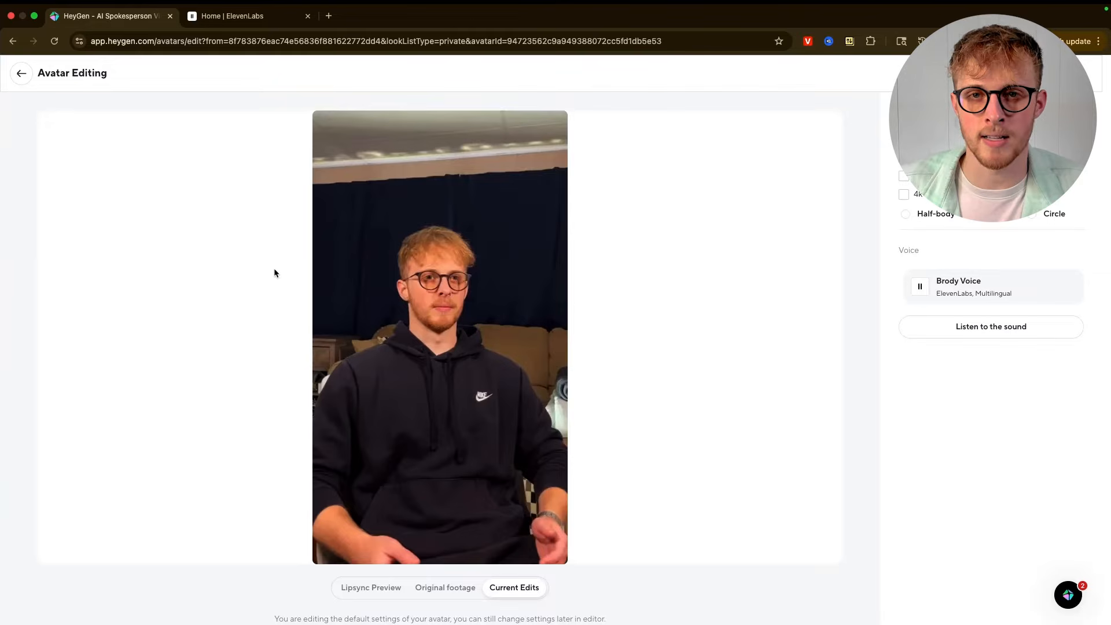
Switch to ElevenLabs and start a new API key in the developer settings with Restrict Key turned off.
{"action": "left_click", "coordinate": [233, 16]}
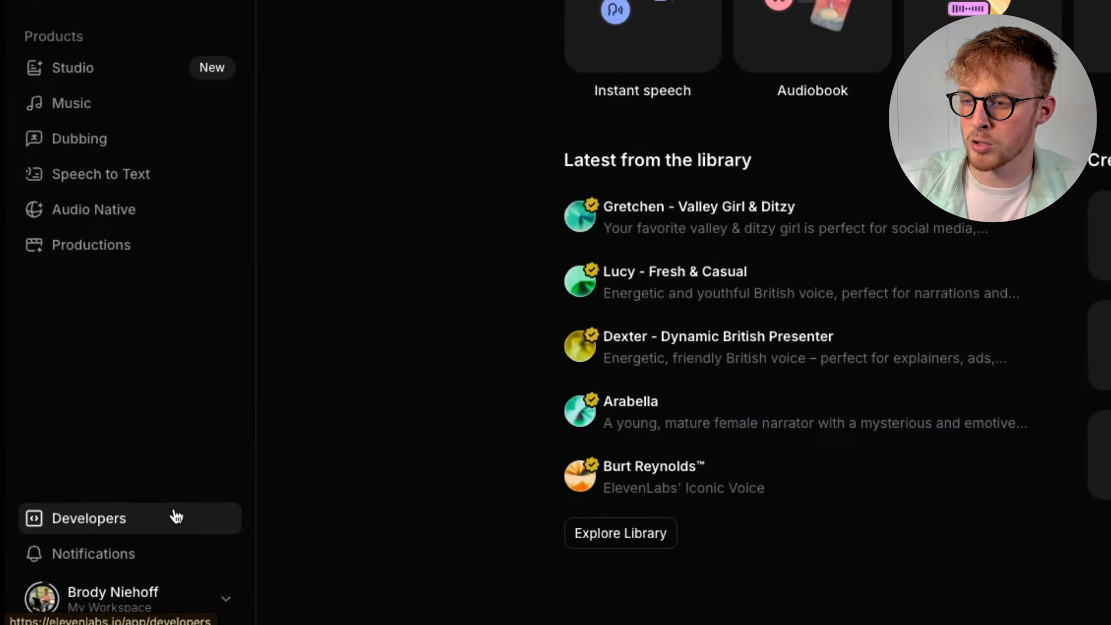
{"action": "left_click", "coordinate": [98, 561]}
{"action": "left_click", "coordinate": [374, 496]}
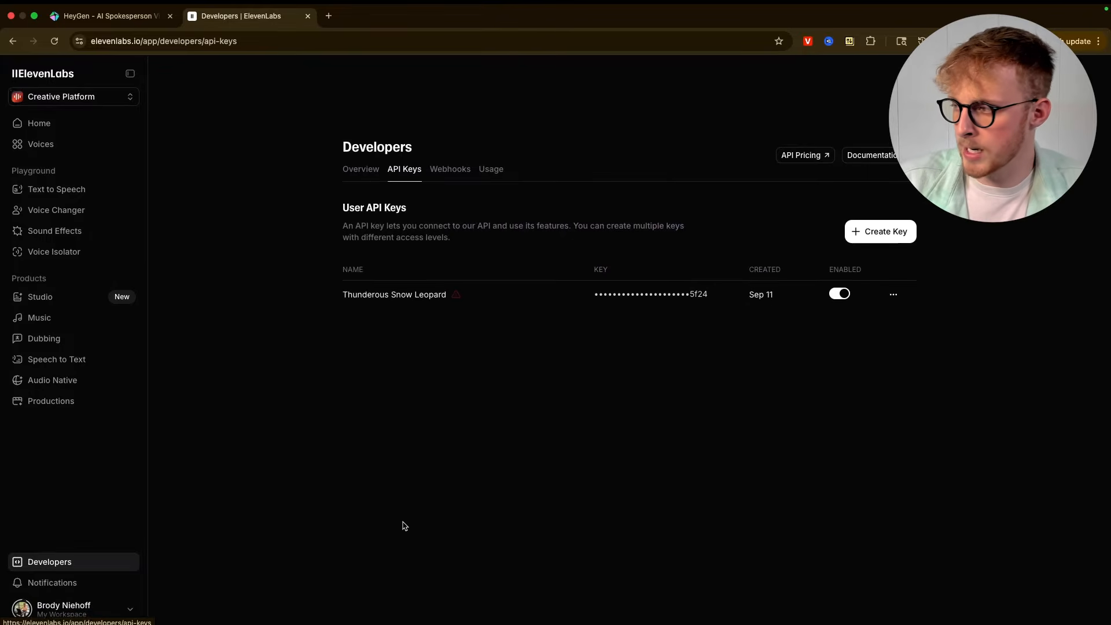
{"action": "left_click", "coordinate": [878, 232]}
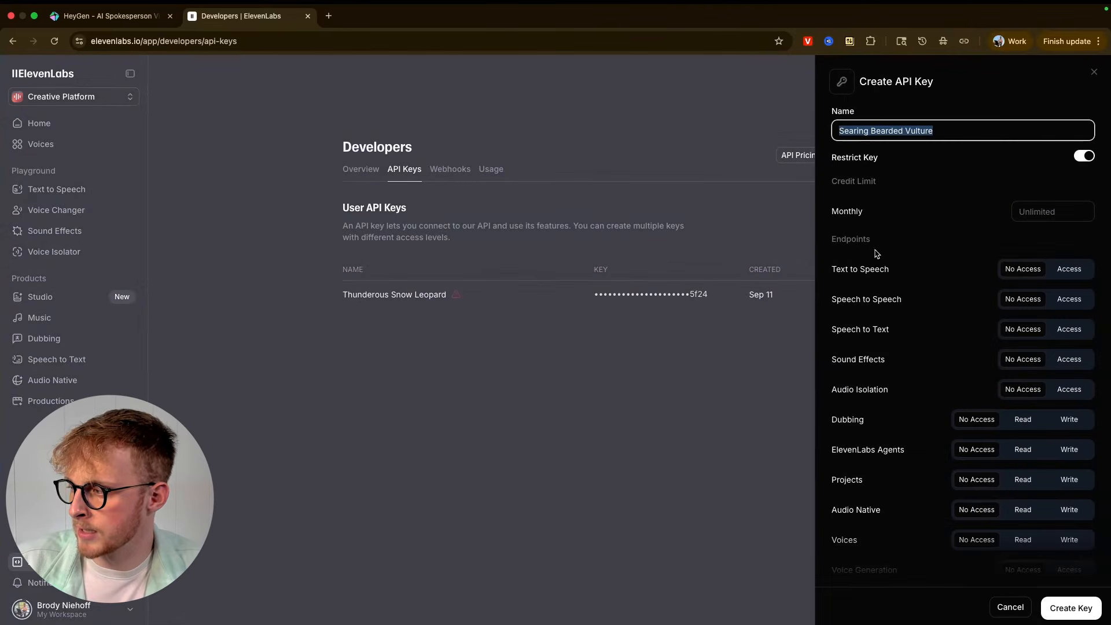
{"action": "left_click", "coordinate": [1081, 162]}
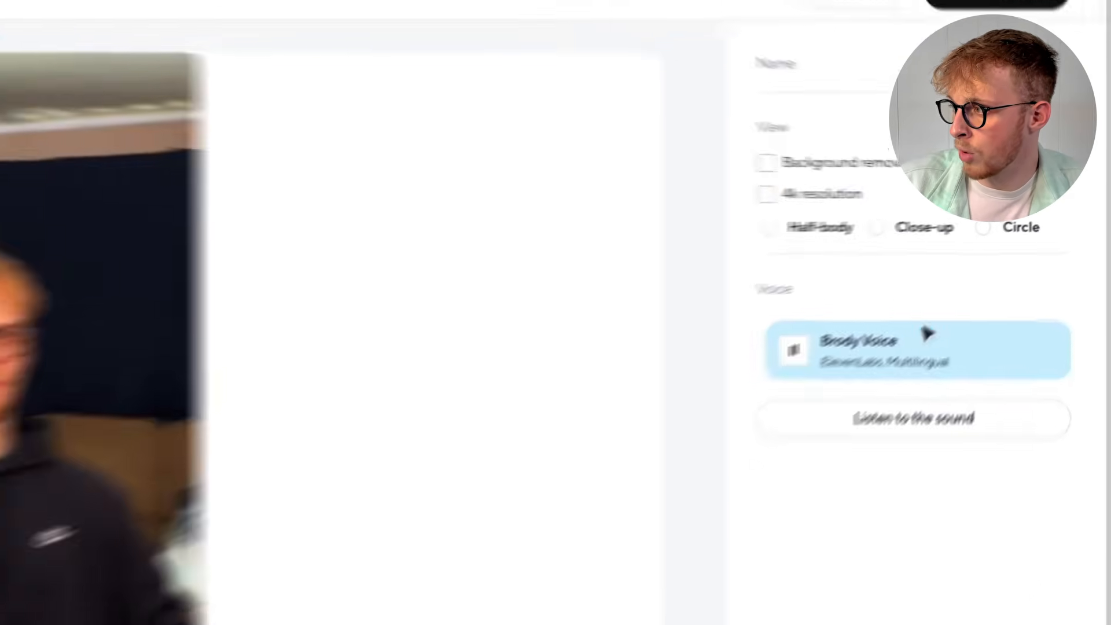
Switch back to HeyGen, inspect the ElevenLabs API key import form for third-party voices, and play the avatar's assigned voice.
{"action": "left_click", "coordinate": [926, 334]}
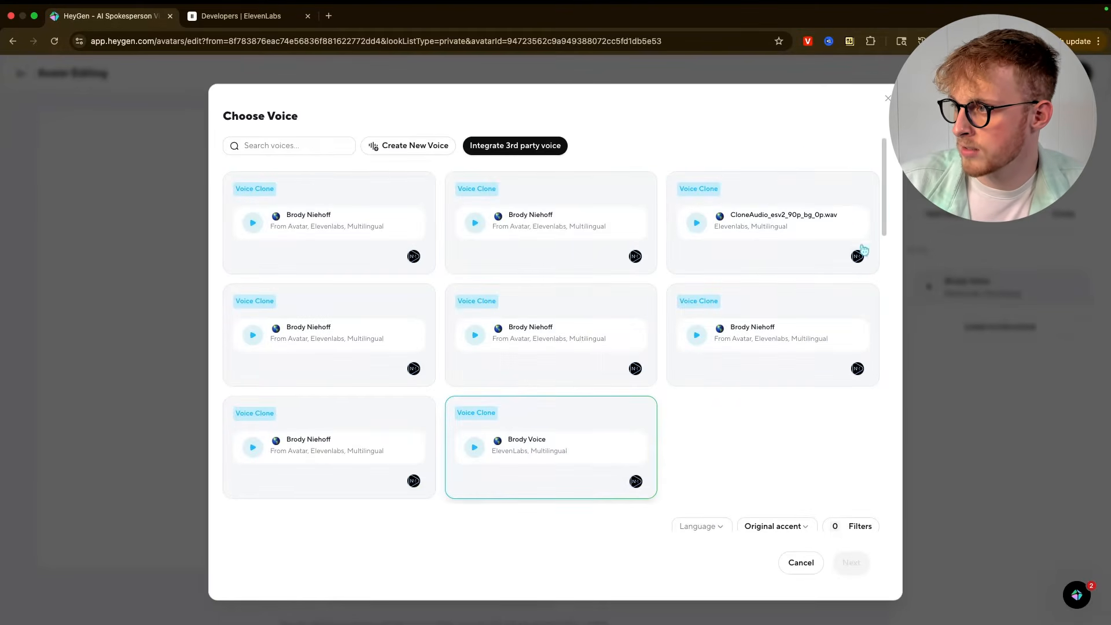
{"action": "left_click", "coordinate": [523, 142]}
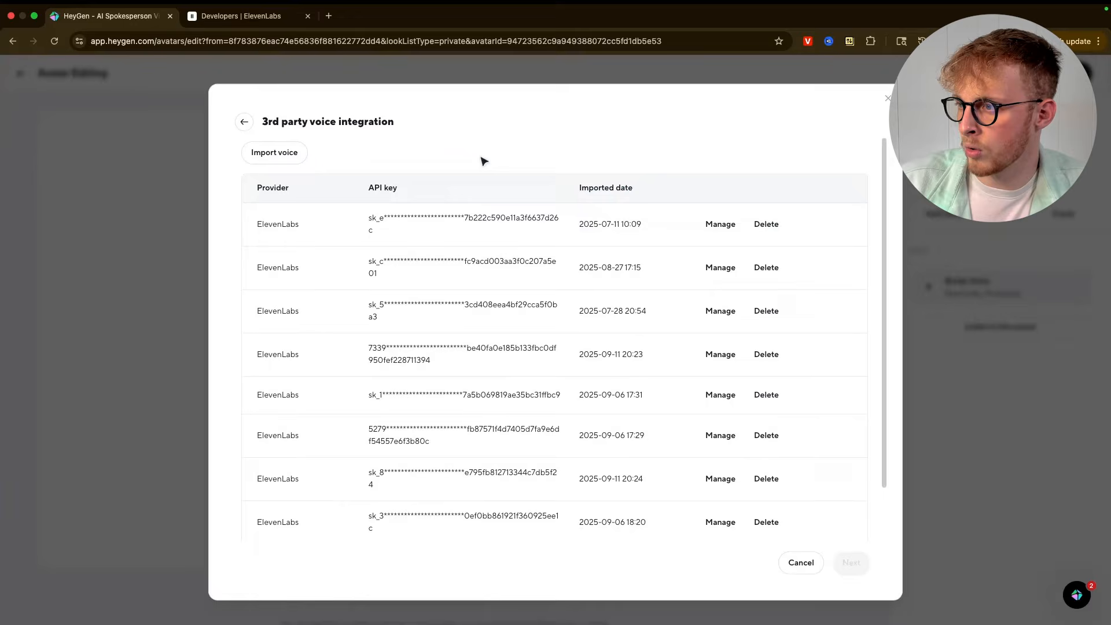
{"action": "left_click", "coordinate": [274, 153]}
{"action": "left_click", "coordinate": [427, 329]}
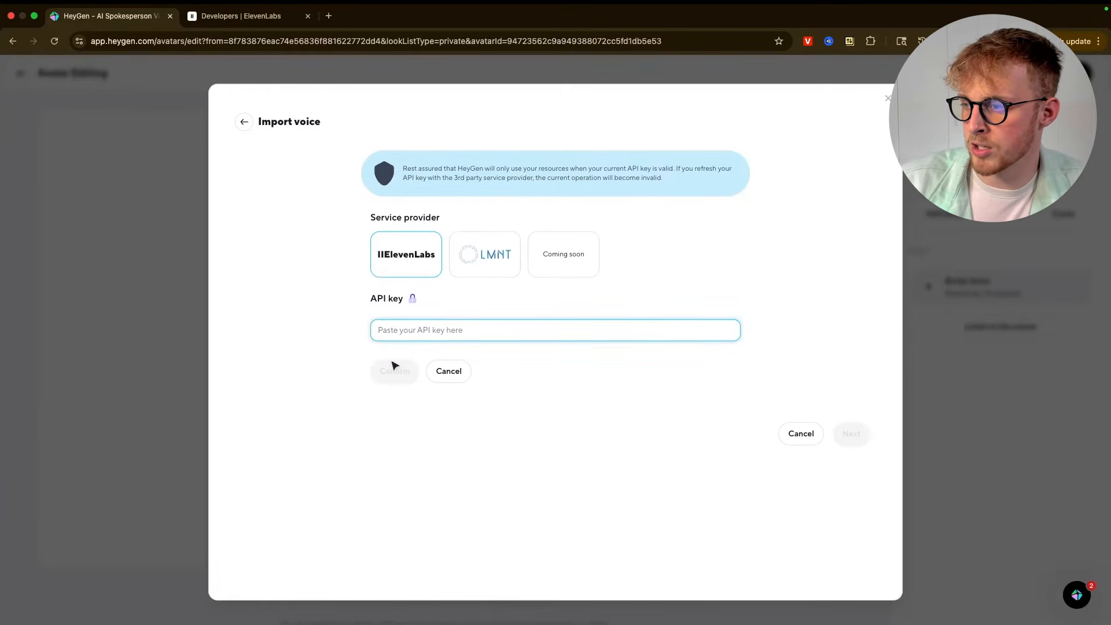
{"action": "left_click", "coordinate": [243, 120]}
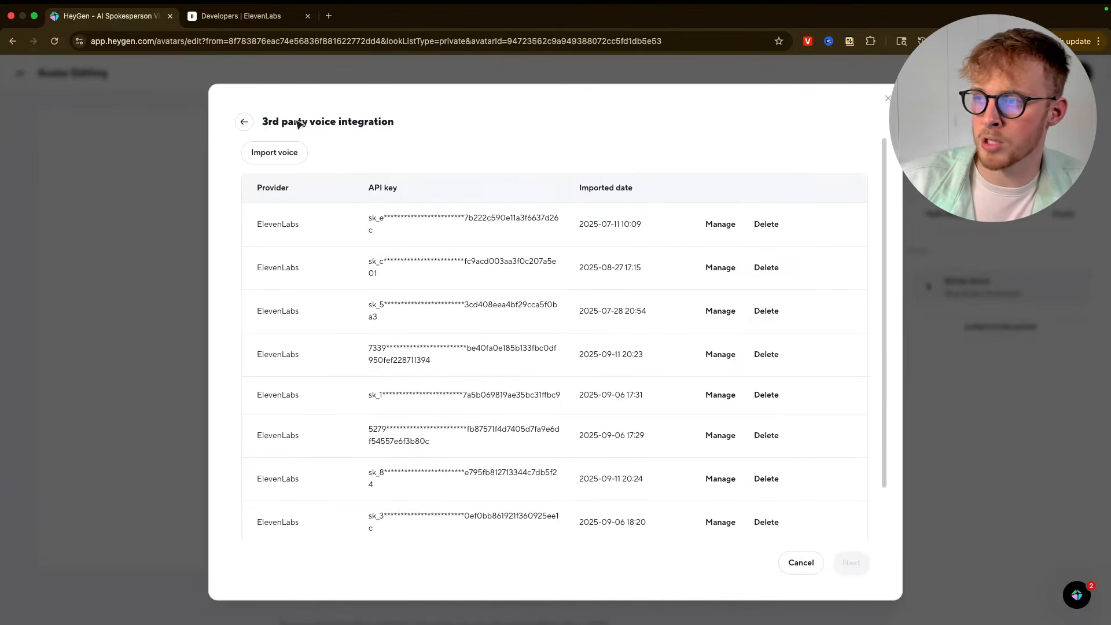
{"action": "left_click", "coordinate": [884, 105]}
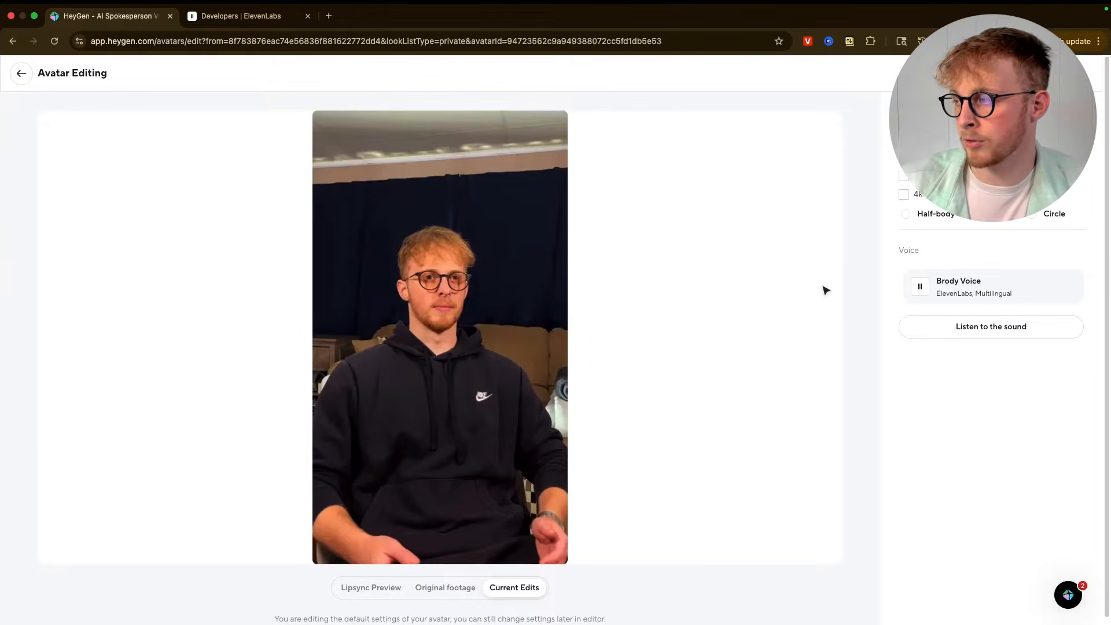
{"action": "left_click", "coordinate": [968, 324]}
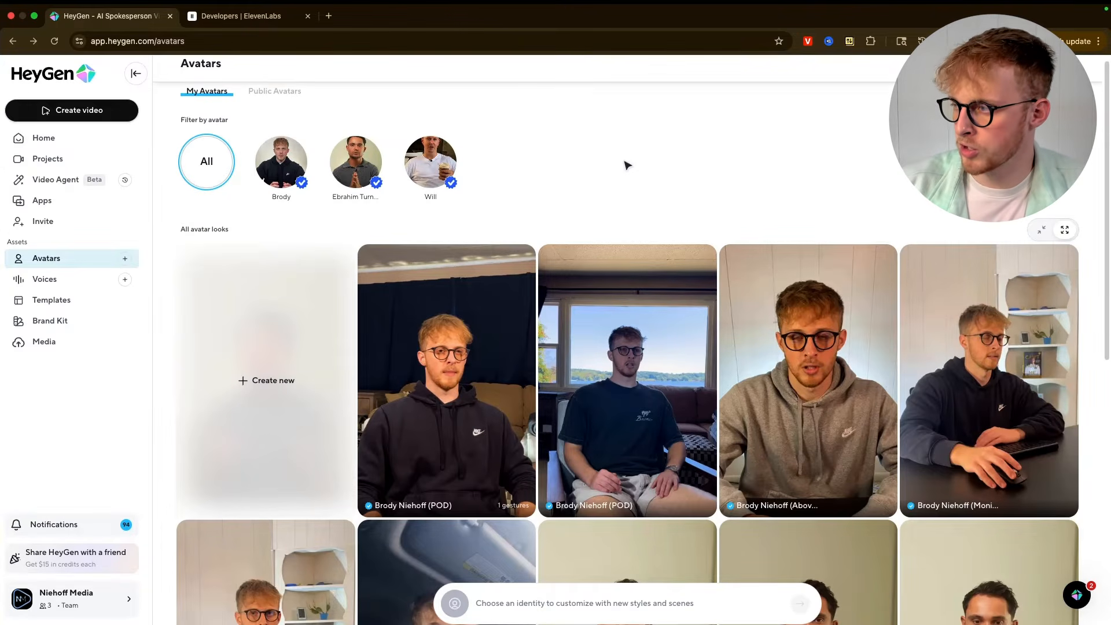
Start a portrait 1080 x 1920 video from the grey-hoodie "Above" avatar look in AI Studio and title it "Heygen Cone 1".
{"action": "left_click", "coordinate": [799, 342]}
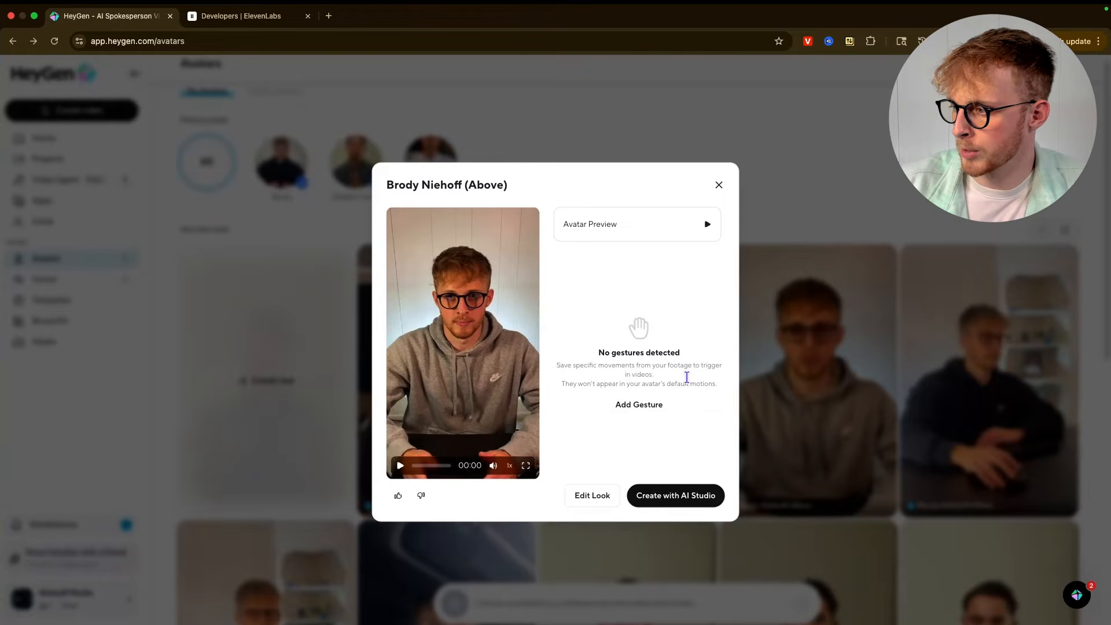
{"action": "left_click", "coordinate": [685, 501]}
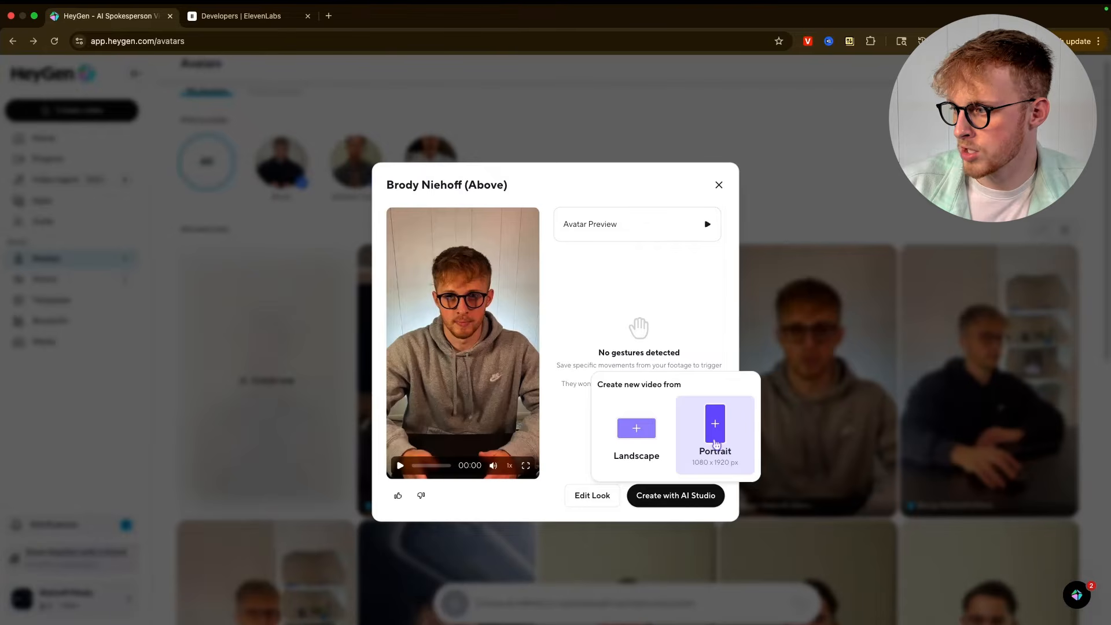
{"action": "left_click", "coordinate": [716, 444]}
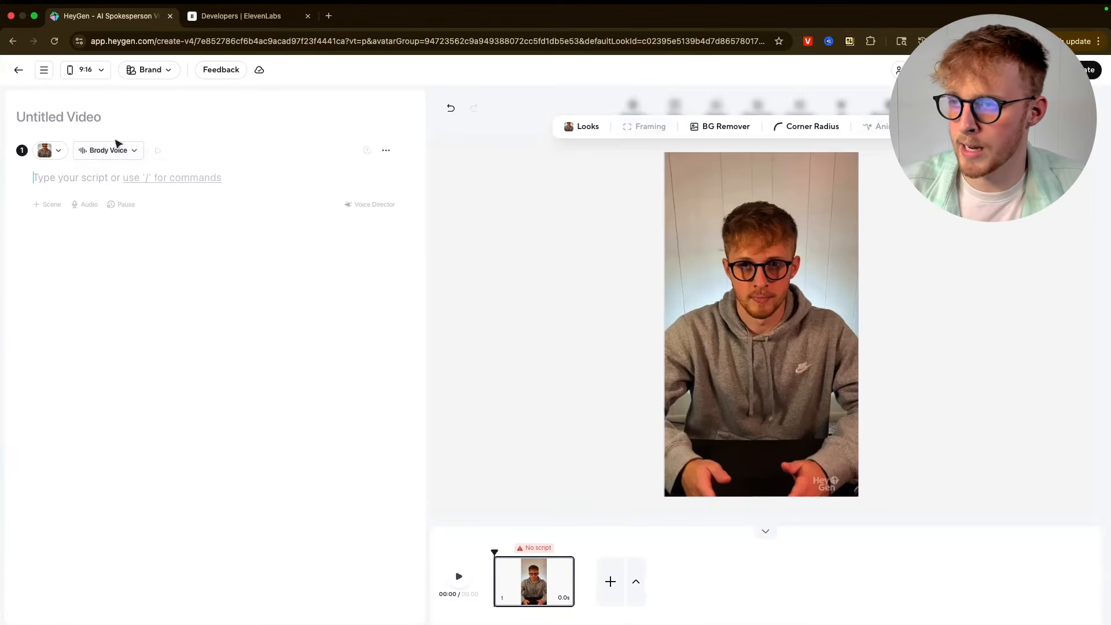
{"action": "left_click", "coordinate": [93, 116]}
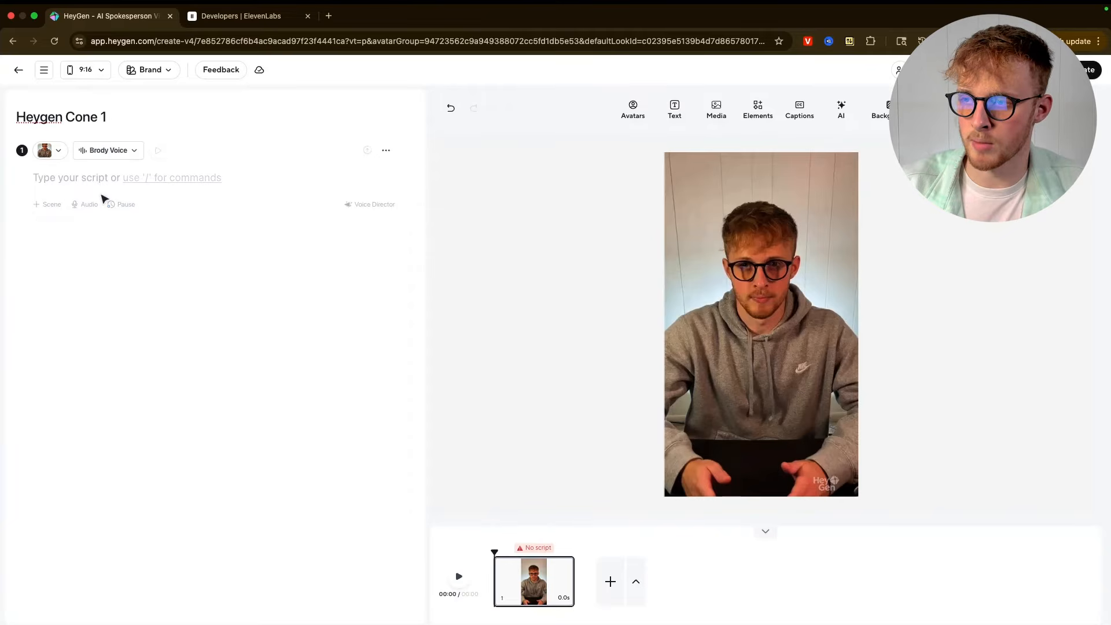
Enter script: "HeyGen clones let you post perfect, on-brand videos every day without filming. Save time, scale your content, and never miss a lead — that's growth on autopilot.".
{"action": "left_click", "coordinate": [145, 178]}
{"action": "type", "text": "HeyGen clones let you post perfect, on-brand videos every day without filming. Save time, scale your content, and never miss a lead — that’s growth on autopilot."}
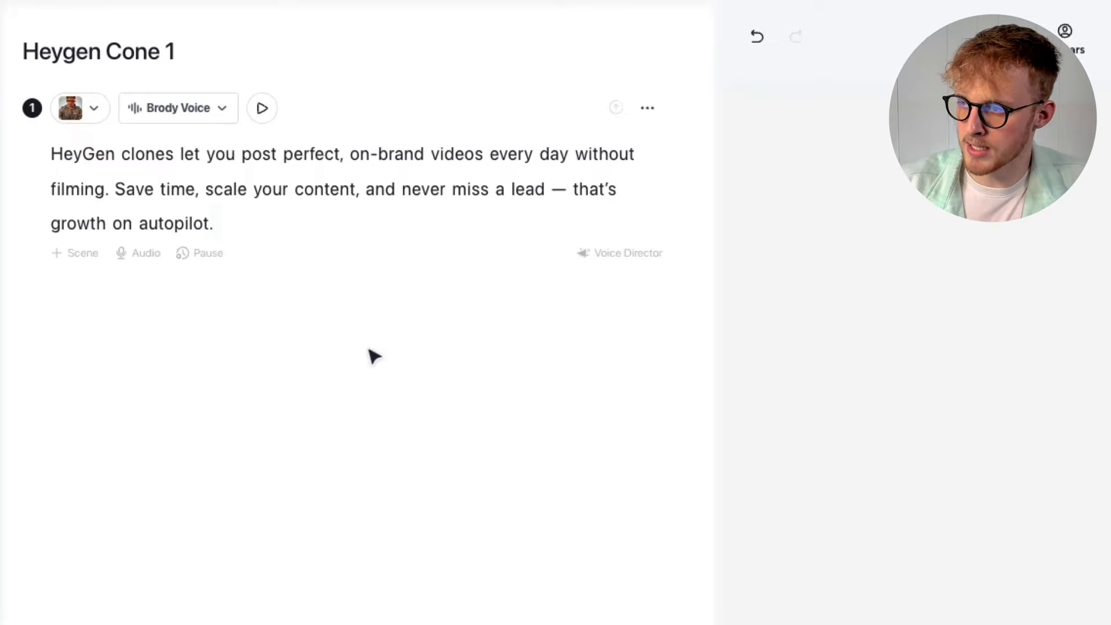
Replace the dash after "never miss a lead" in the script with a comma.
{"action": "left_click", "coordinate": [558, 191]}
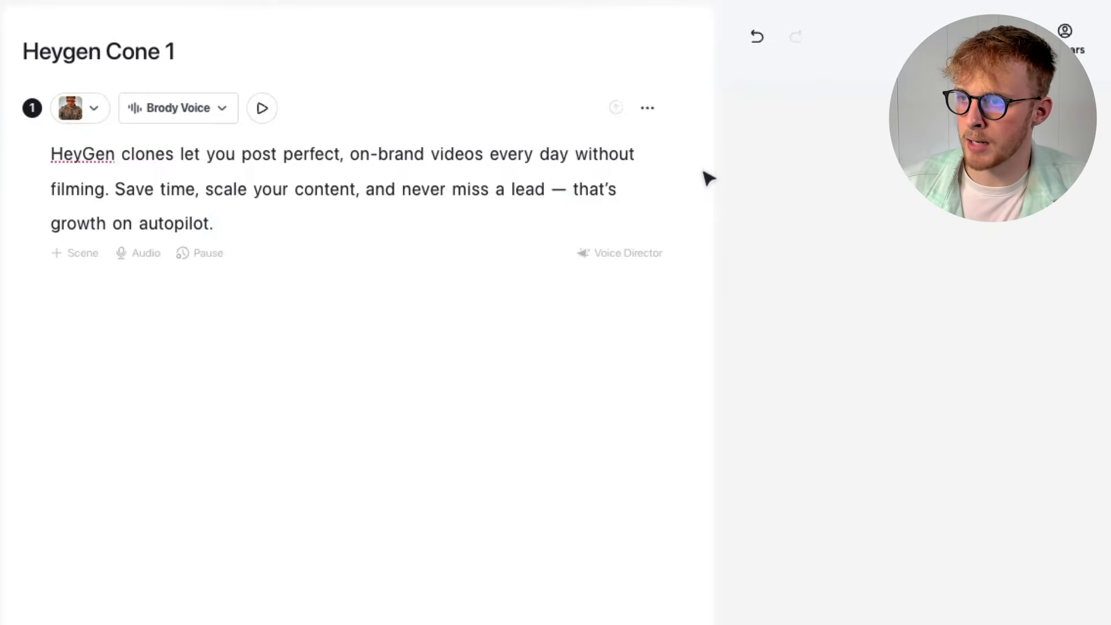
{"action": "key", "text": "BackSpace"}
{"action": "key", "text": "BackSpace"}
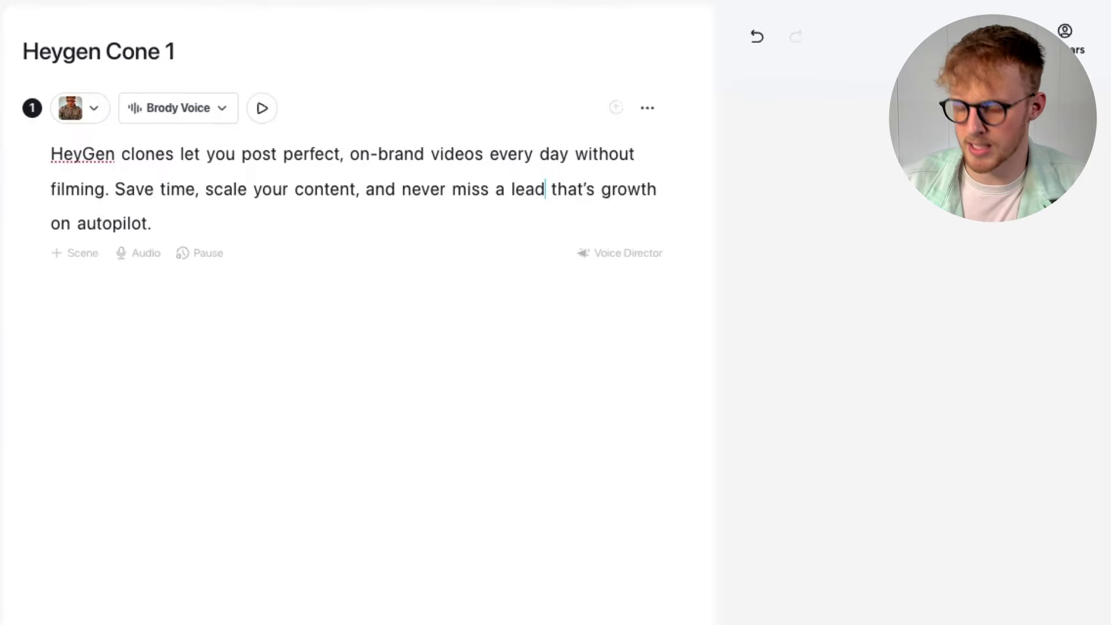
{"action": "type", "text": ","}
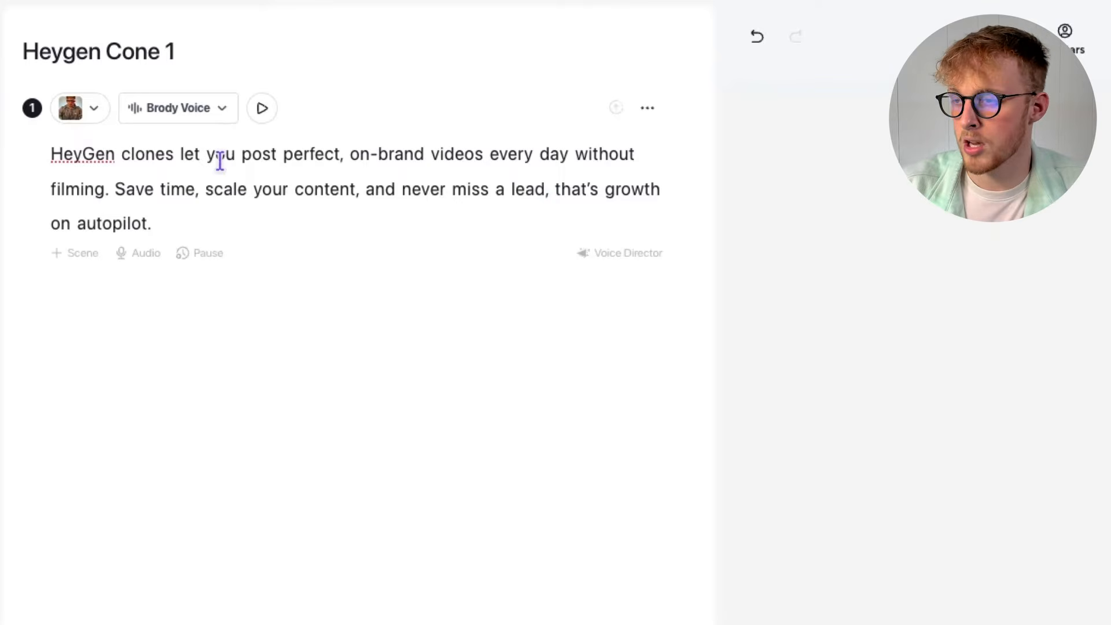
In the voice's advanced settings, raise Style slightly and Stability moderately, and set Similarity to 75%.
{"action": "left_click", "coordinate": [212, 116]}
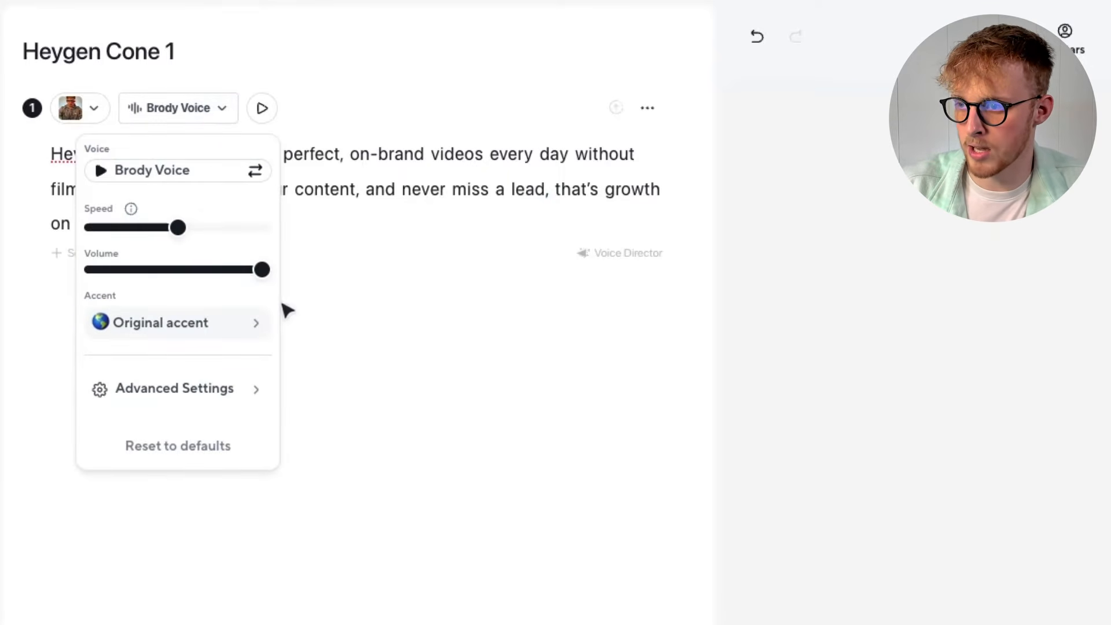
{"action": "left_click", "coordinate": [238, 389]}
{"action": "mouse_move", "coordinate": [310, 432]}
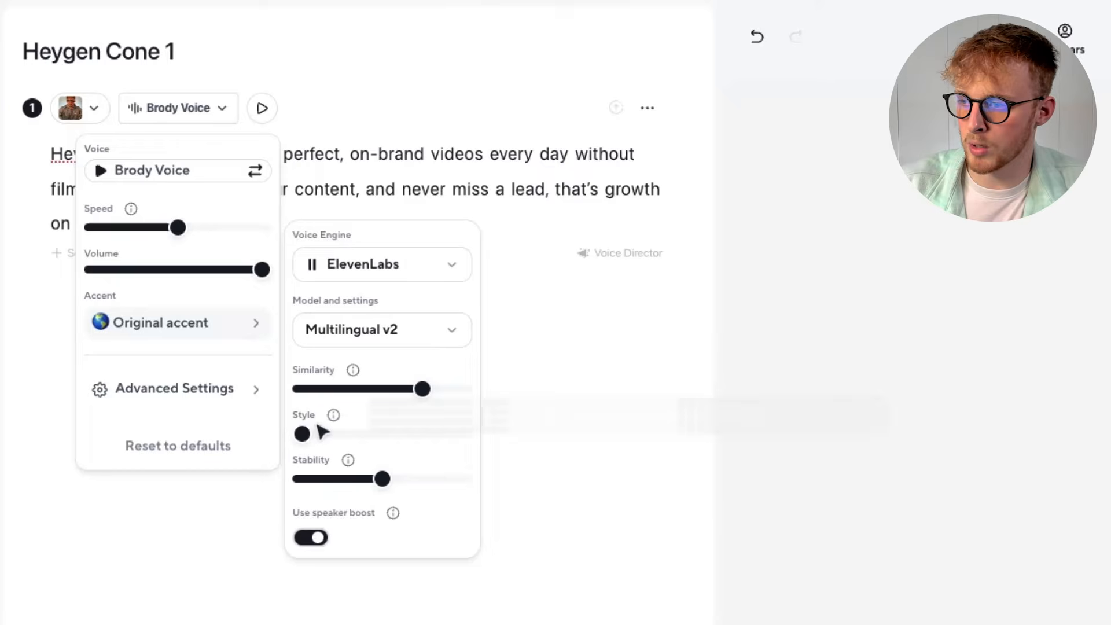
{"action": "mouse_move", "coordinate": [186, 340]}
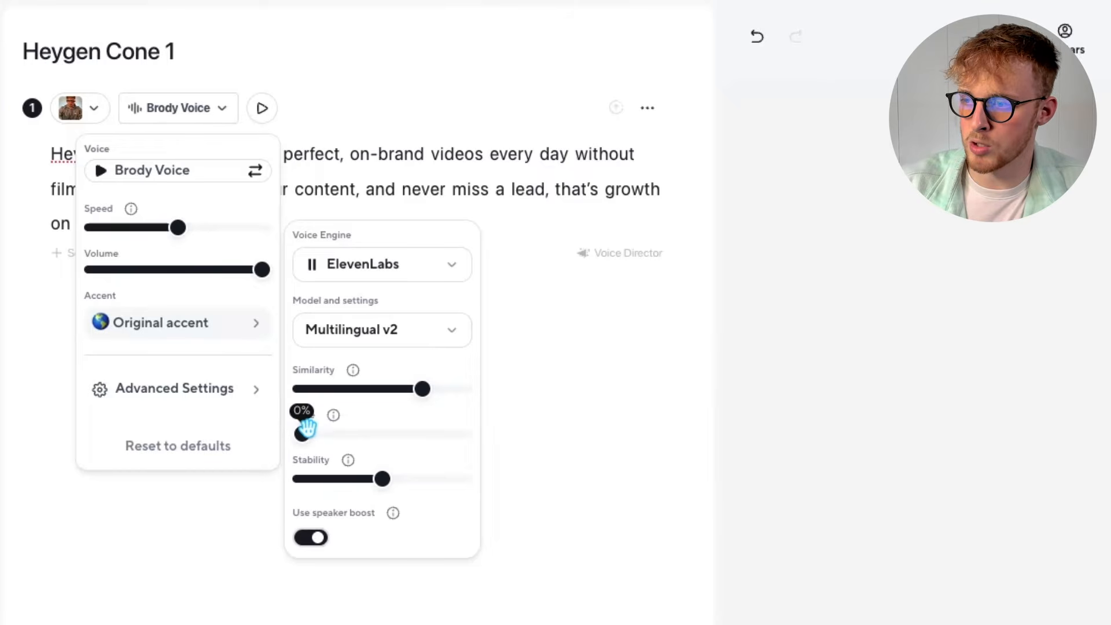
{"action": "left_click_drag", "start_coordinate": [310, 431], "coordinate": [317, 434]}
{"action": "left_click_drag", "start_coordinate": [313, 434], "coordinate": [322, 433]}
{"action": "left_click_drag", "start_coordinate": [383, 479], "coordinate": [407, 479]}
{"action": "left_click_drag", "start_coordinate": [423, 388], "coordinate": [420, 389]}
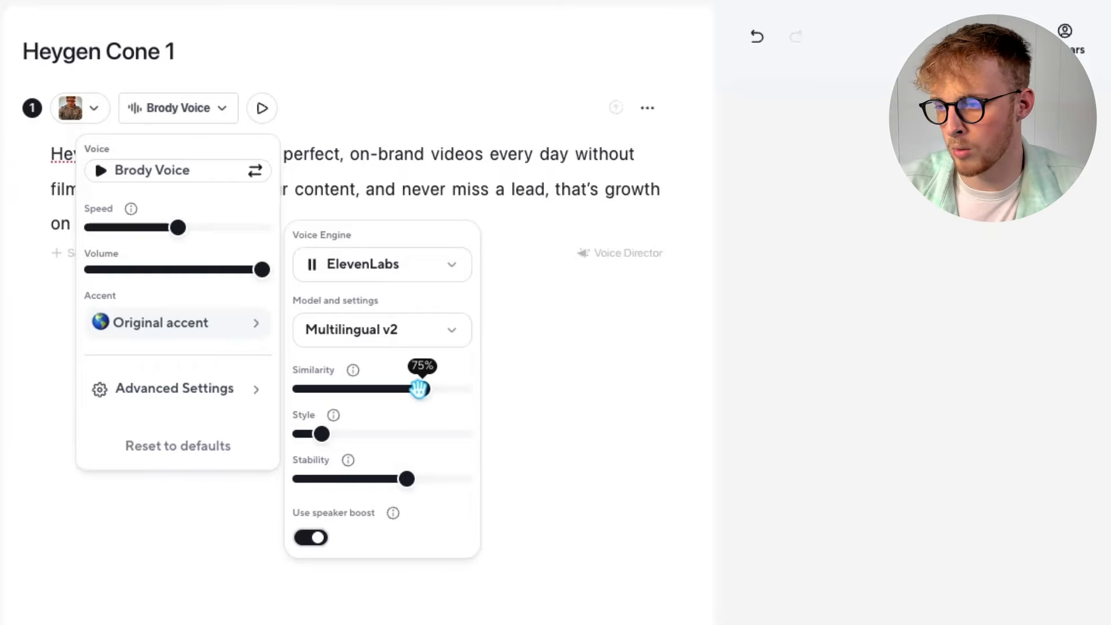
{"action": "left_click_drag", "start_coordinate": [419, 389], "coordinate": [423, 389]}
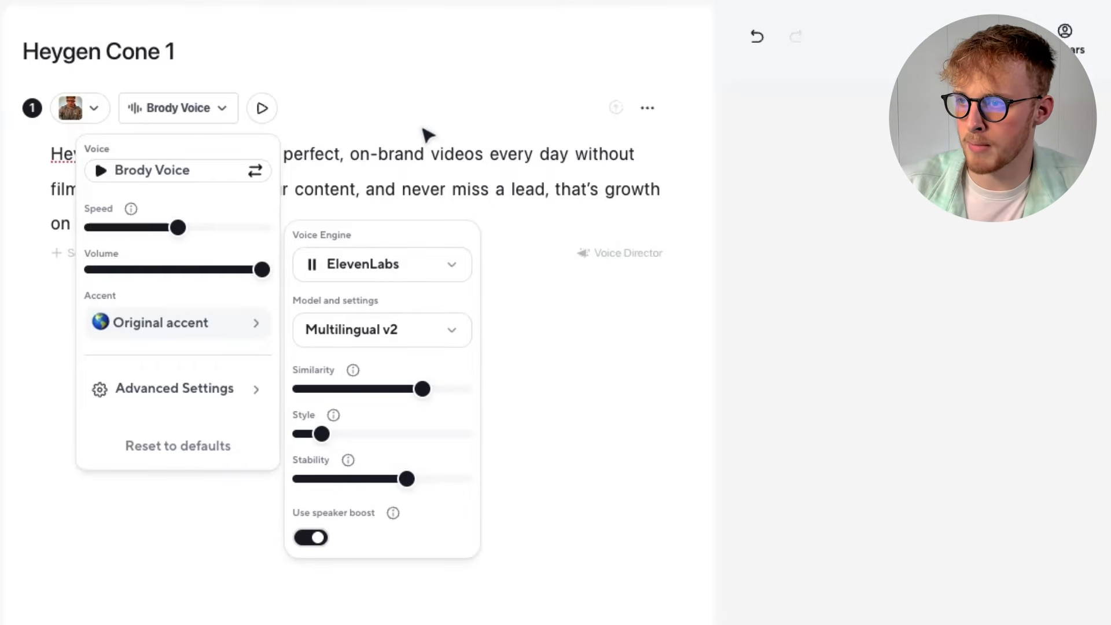
Play the voice preview of the script and review the voice's advanced settings.
{"action": "left_click", "coordinate": [262, 107]}
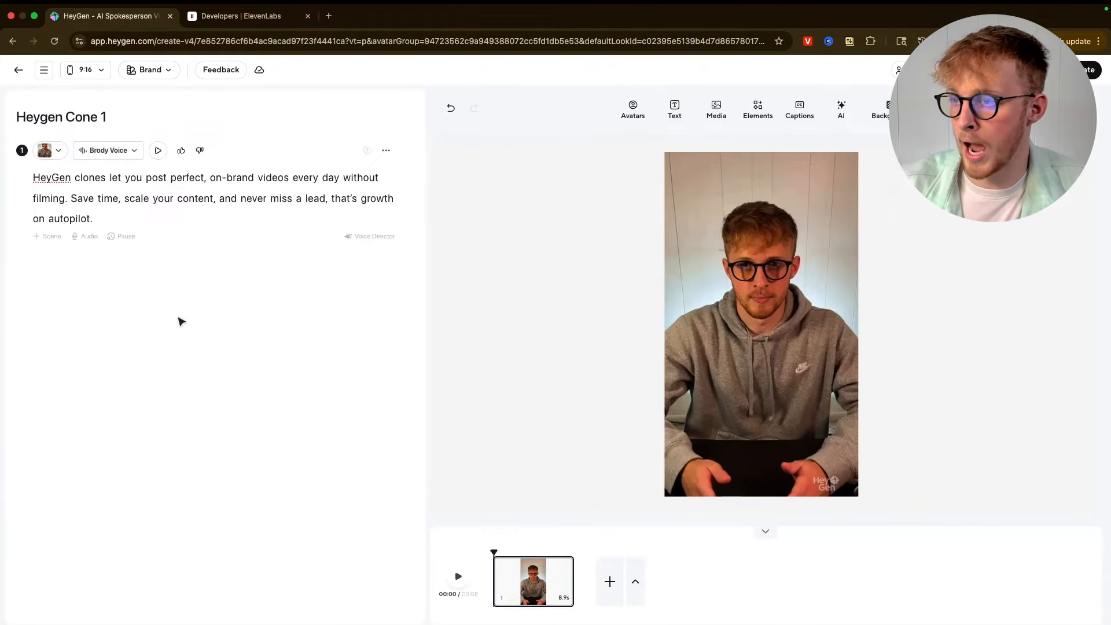
{"action": "left_click", "coordinate": [110, 151]}
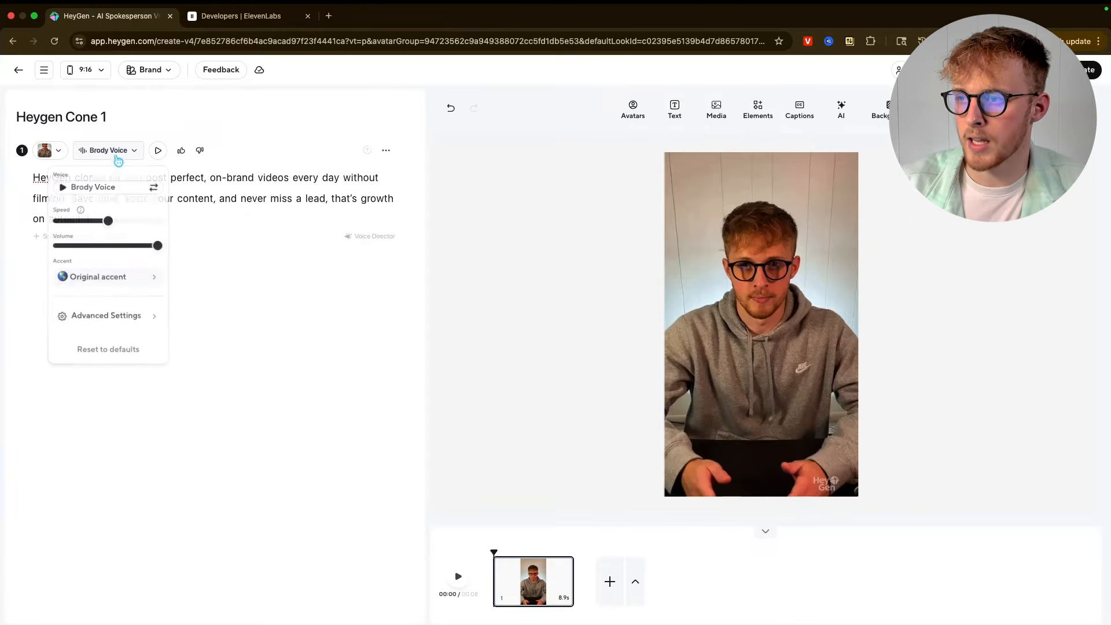
{"action": "left_click", "coordinate": [131, 315]}
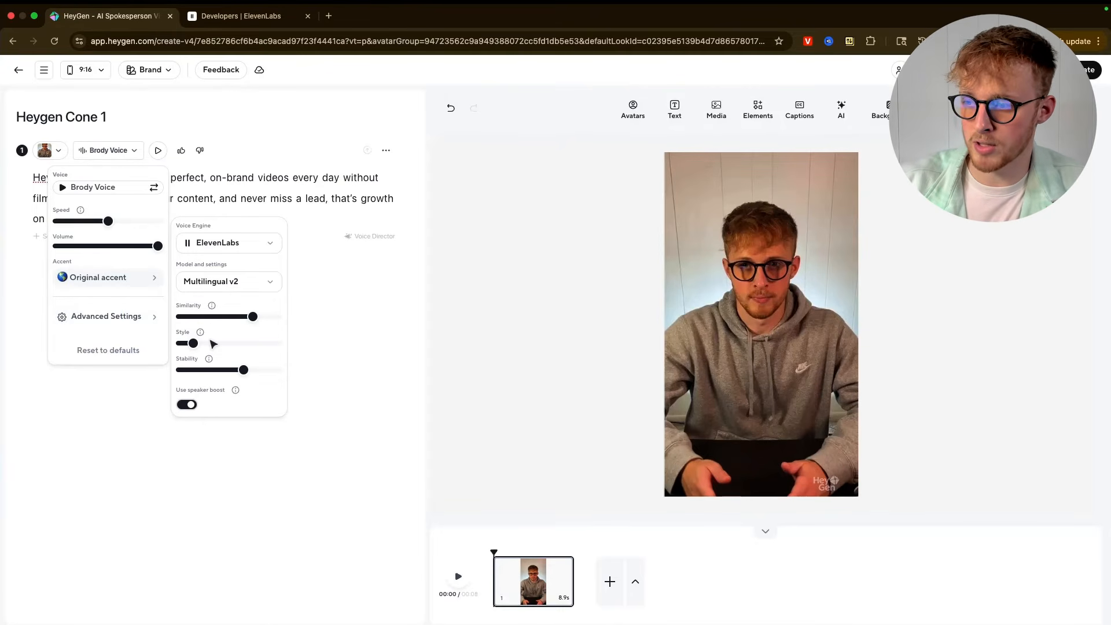
{"action": "left_click", "coordinate": [338, 309]}
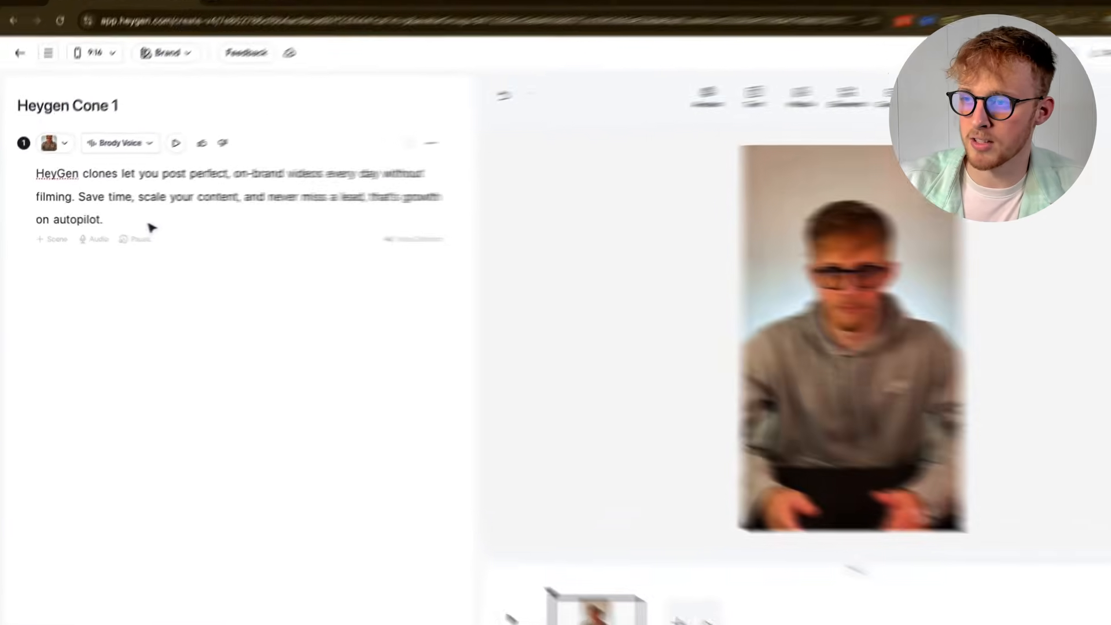
Add "AI" at the end of the script after "growth on autopilot.".
{"action": "left_click", "coordinate": [136, 225]}
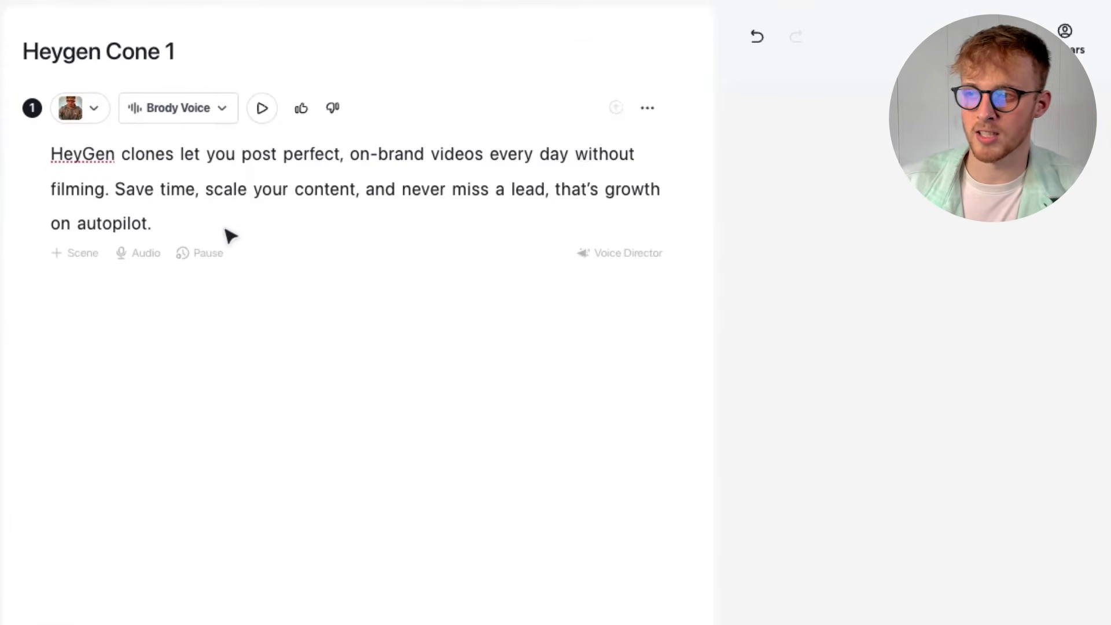
{"action": "type", "text": "m"}
{"action": "key", "text": "BackSpace"}
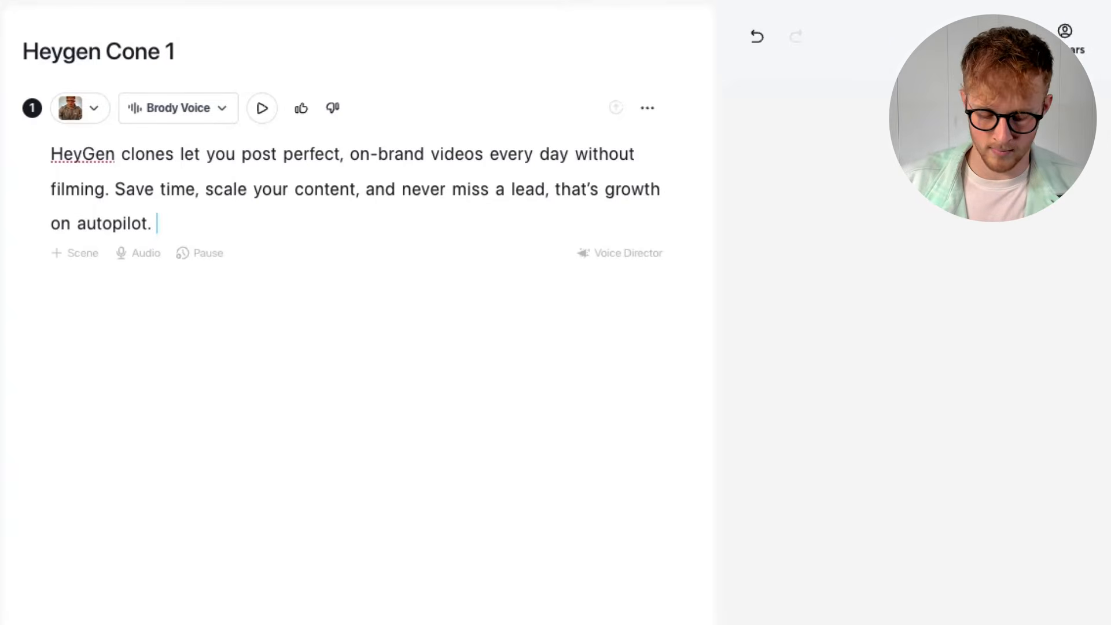
{"action": "type", "text": "AI"}
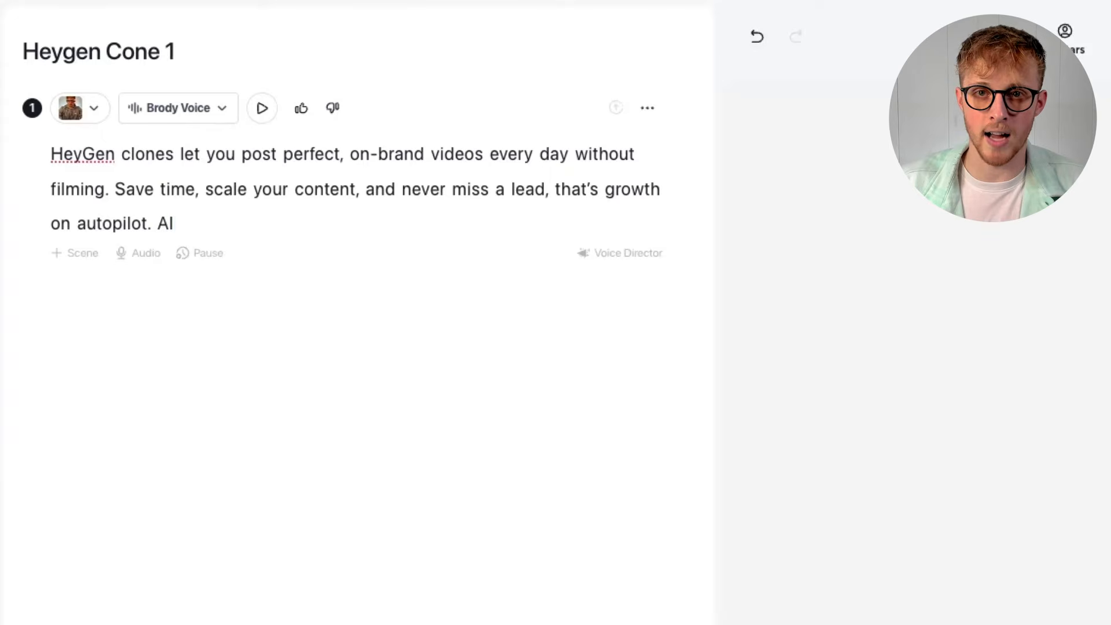
Replace "AI" at the end of the script with the phonetic spelling "ay eye".
{"action": "key", "text": "BackSpace"}
{"action": "key", "text": "BackSpace"}
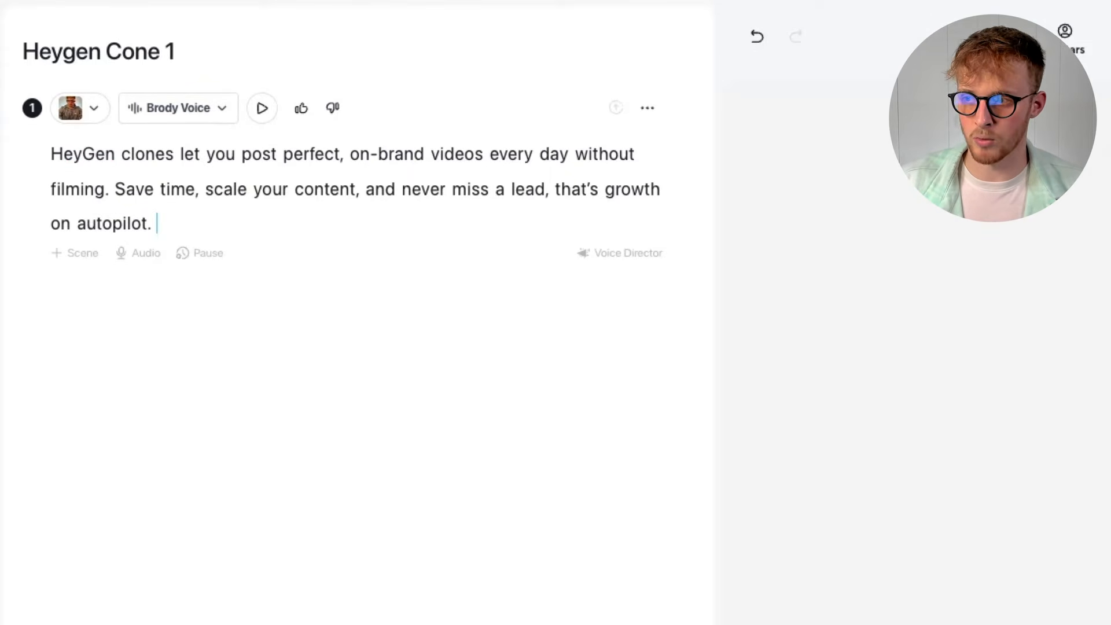
{"action": "type", "text": "ai"}
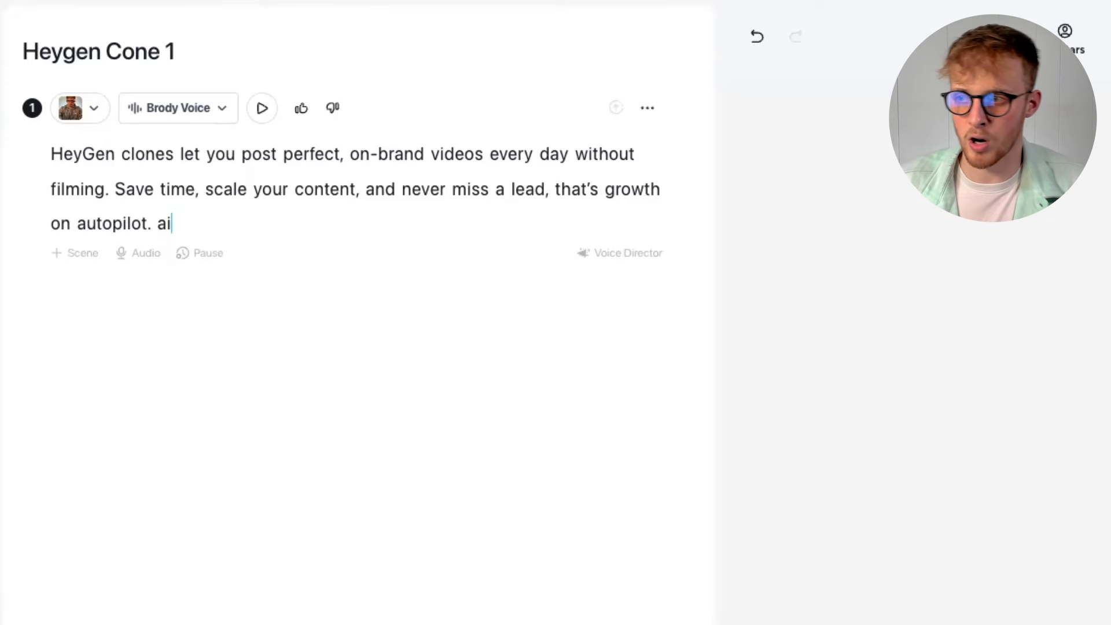
{"action": "key", "text": "BackSpace"}
{"action": "type", "text": "y eye"}
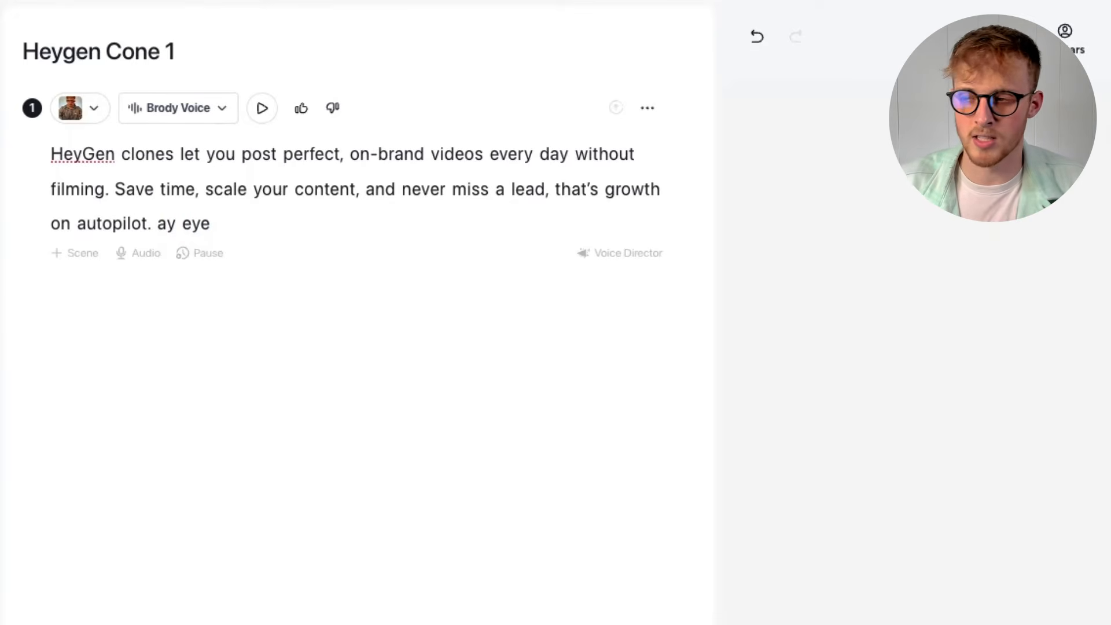
Remove "ay eye" from the script so that it ends with "growth on autopilot.".
{"action": "key", "text": "BackSpace"}
{"action": "key", "text": "BackSpace"}
{"action": "key", "text": "BackSpace"}
{"action": "key", "text": "BackSpace"}
{"action": "key", "text": "BackSpace"}
{"action": "key", "text": "BackSpace"}
{"action": "key", "text": "BackSpace"}
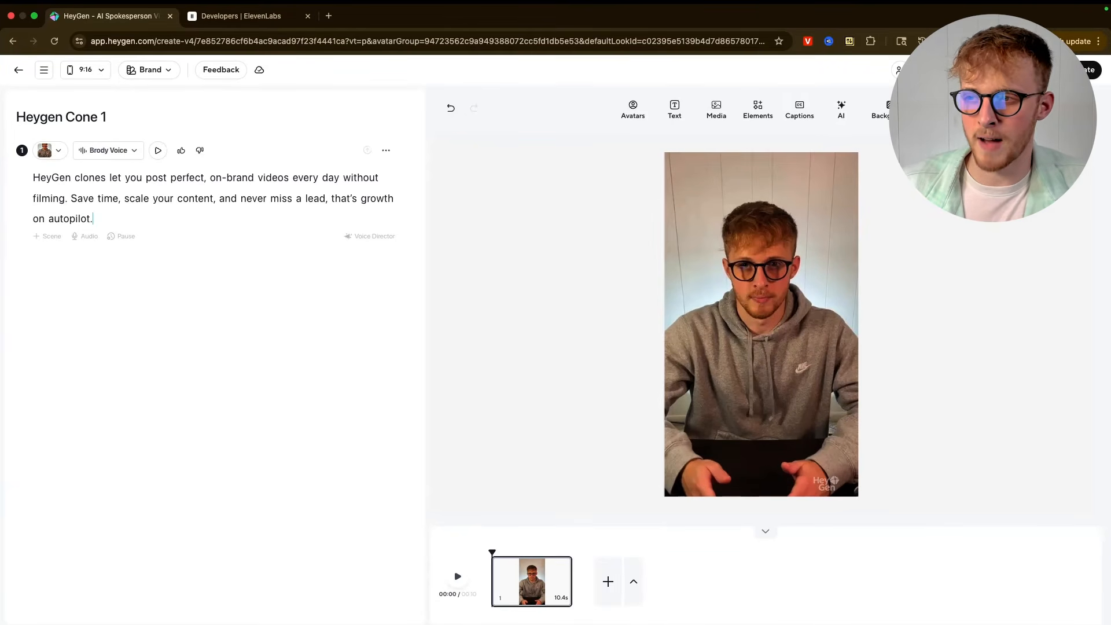
{"action": "left_click_drag", "start_coordinate": [33, 178], "coordinate": [86, 213]}
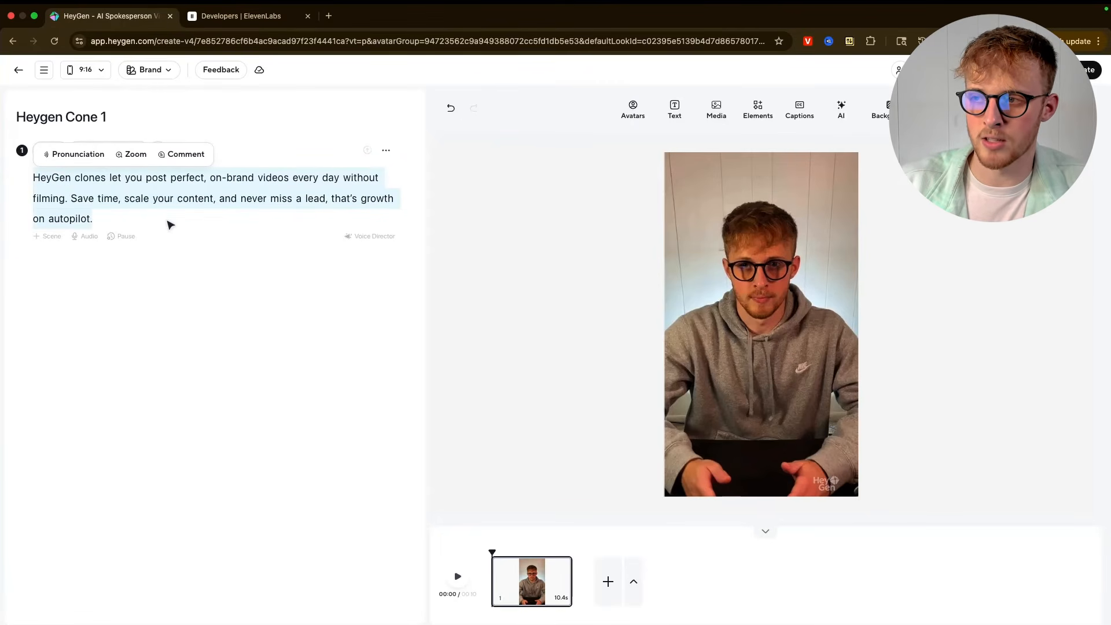
{"action": "left_click", "coordinate": [134, 221]}
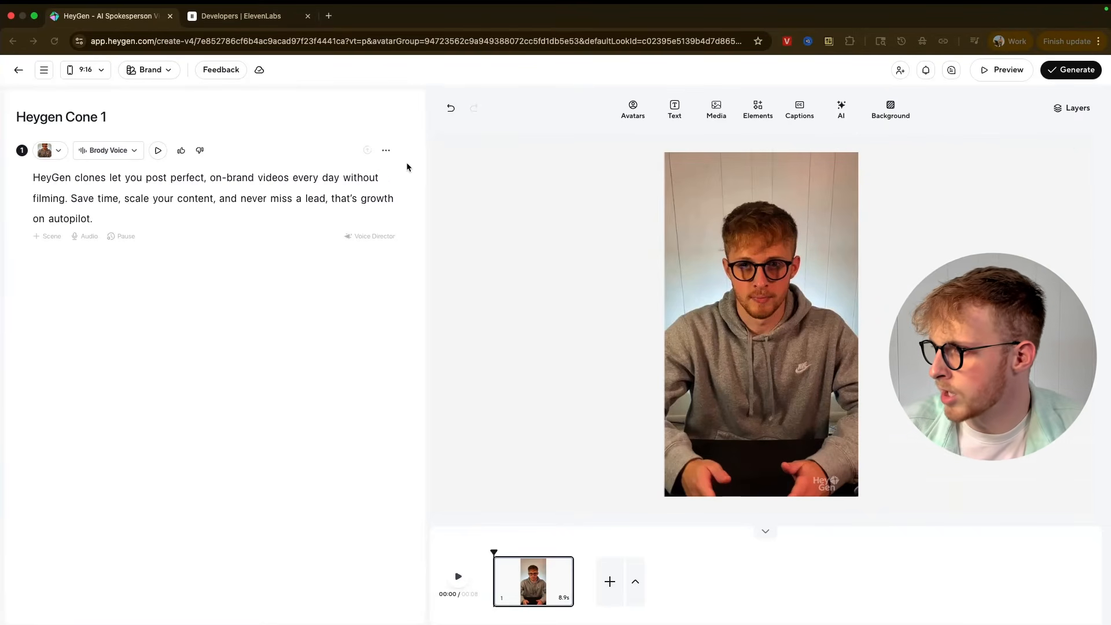
In the video generation settings, set the resolution to 4k and the frame rate to 30 fps, and close them without submitting.
{"action": "left_click", "coordinate": [1070, 70]}
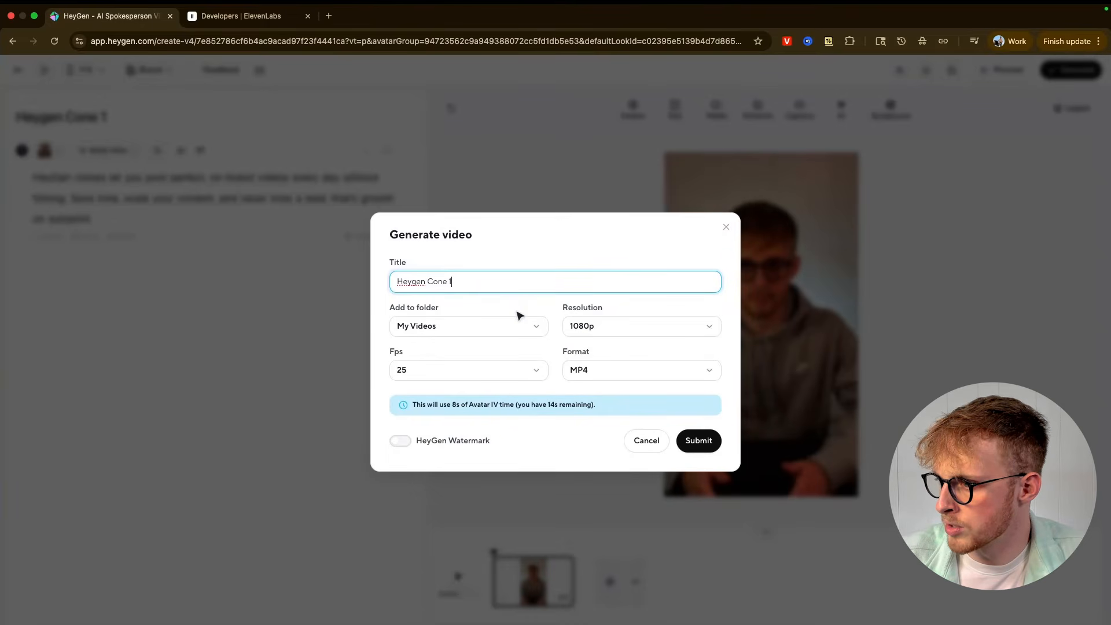
{"action": "left_click", "coordinate": [496, 327]}
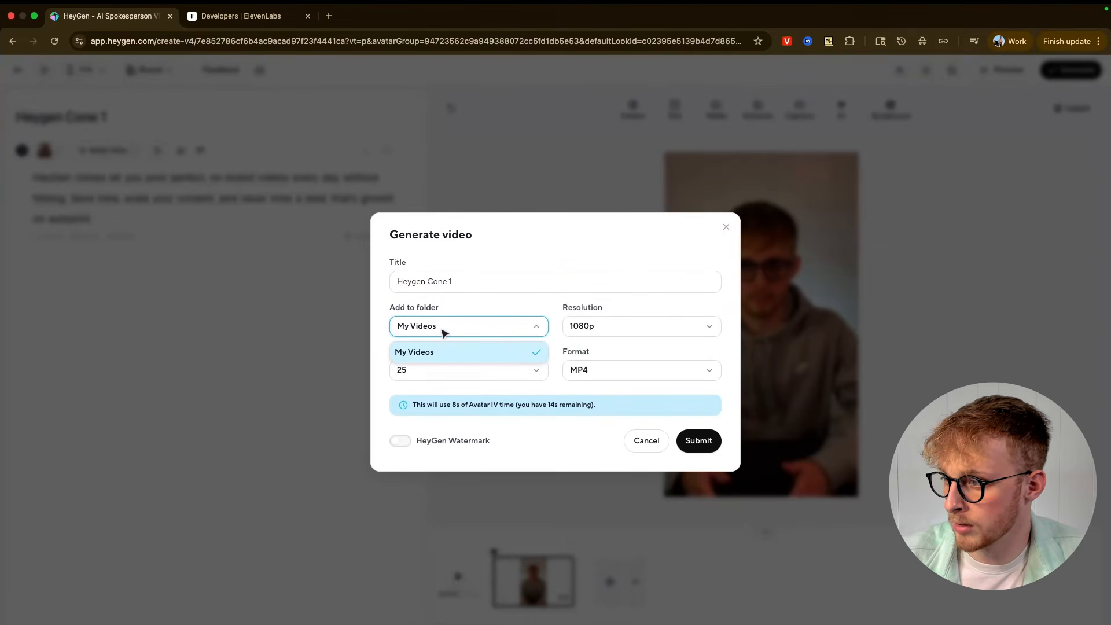
{"action": "left_click", "coordinate": [550, 316]}
{"action": "left_click", "coordinate": [593, 325]}
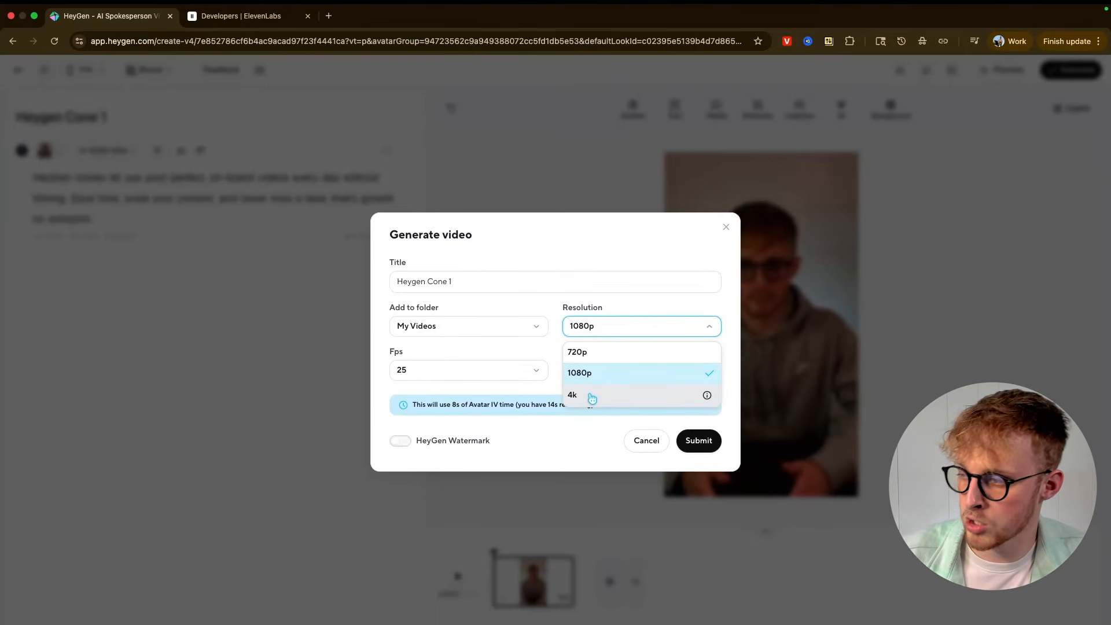
{"action": "left_click", "coordinate": [592, 397]}
{"action": "left_click", "coordinate": [523, 370]}
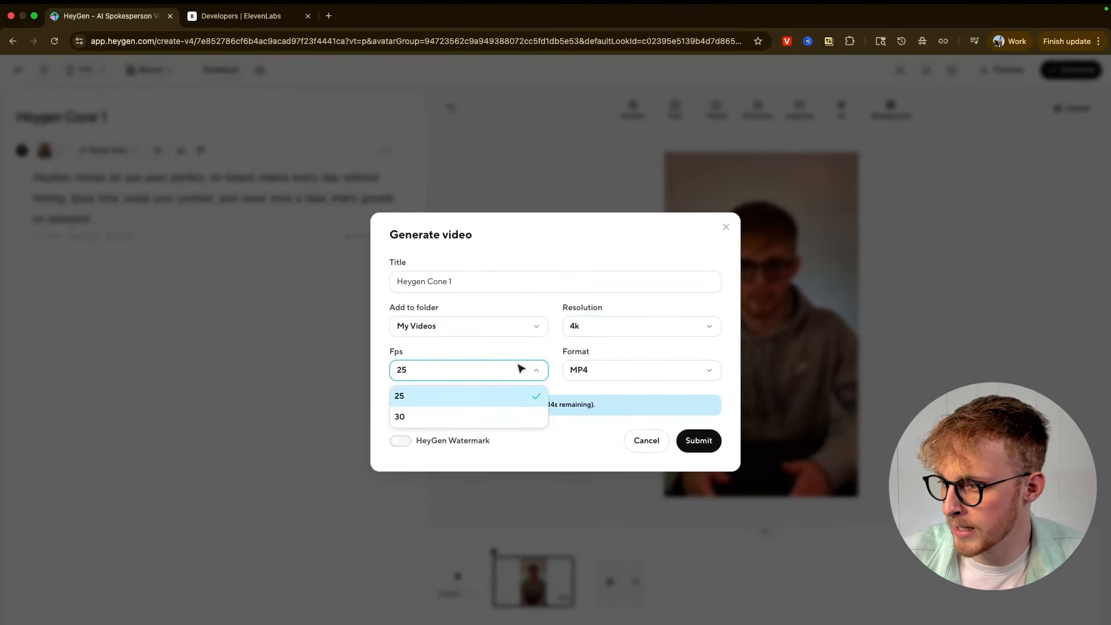
{"action": "left_click", "coordinate": [488, 417]}
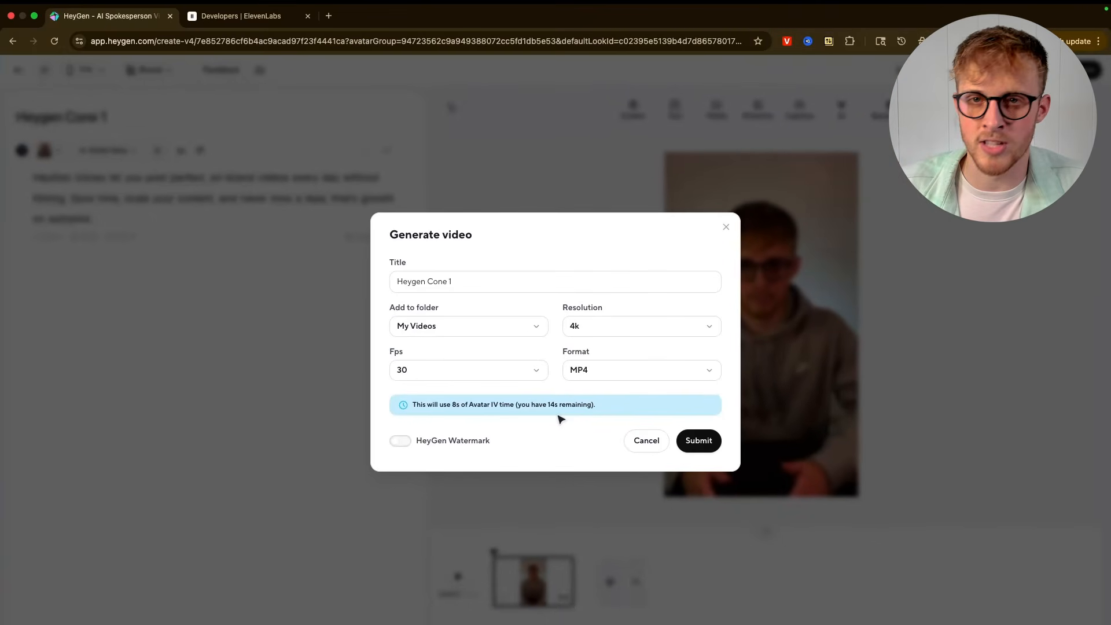
{"action": "left_click", "coordinate": [728, 230]}
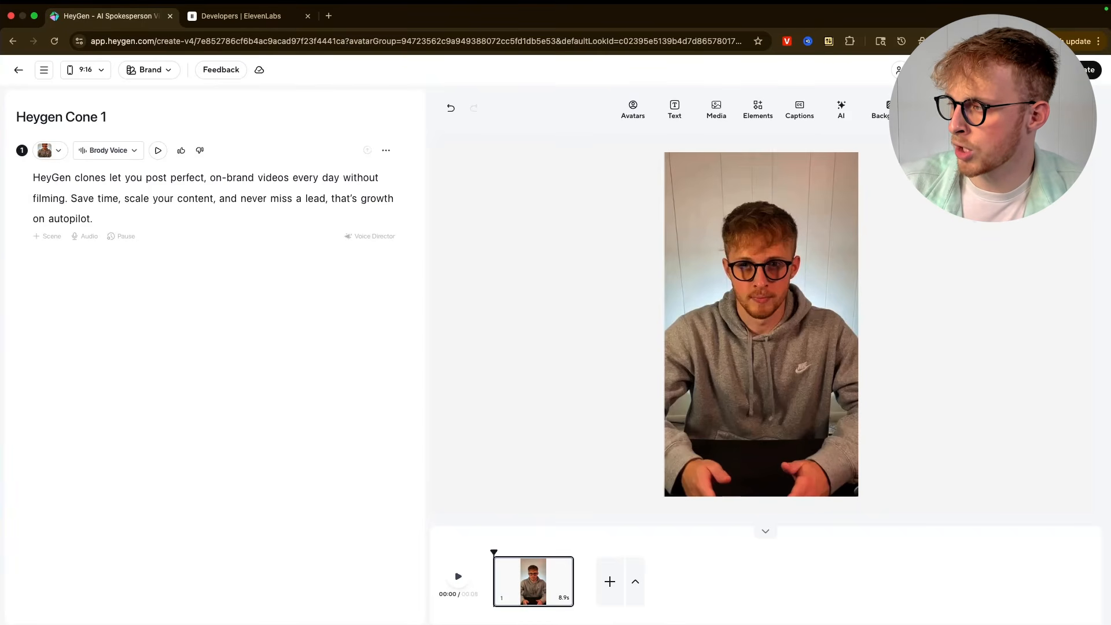
Check the motion engine options of the avatar in the scene, and submit the video for generation.
{"action": "left_click", "coordinate": [843, 204]}
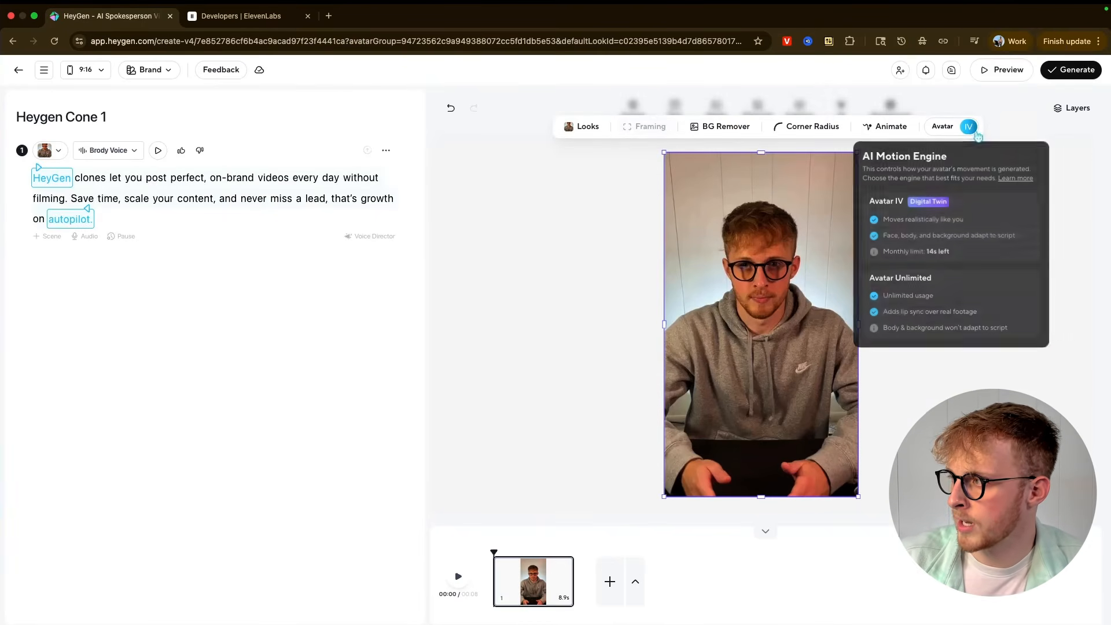
{"action": "left_click", "coordinate": [988, 174]}
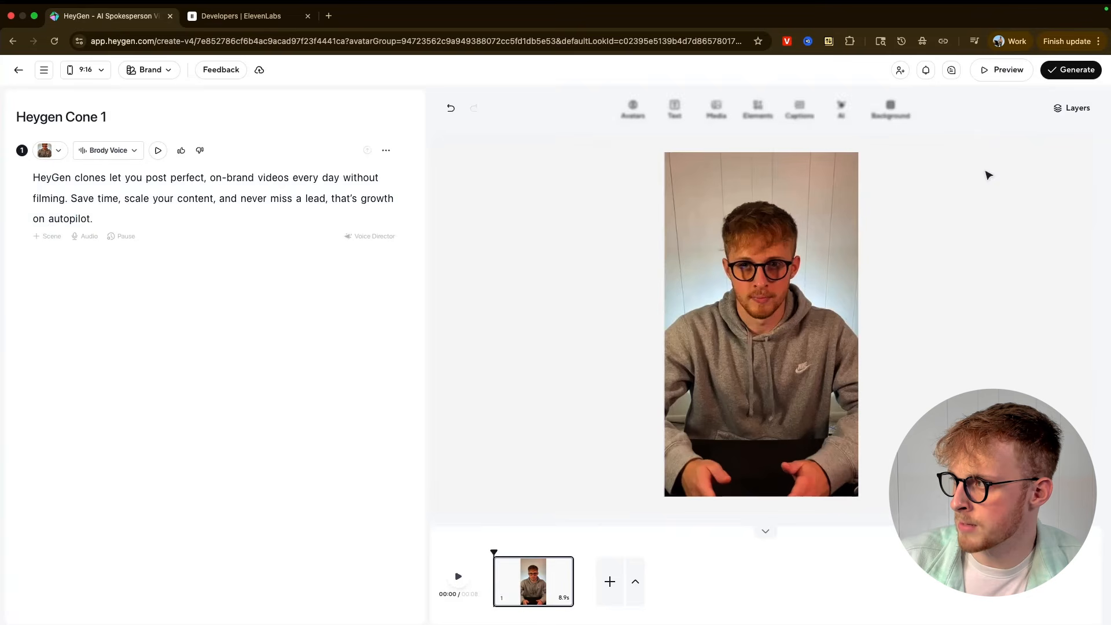
{"action": "left_click", "coordinate": [1065, 71]}
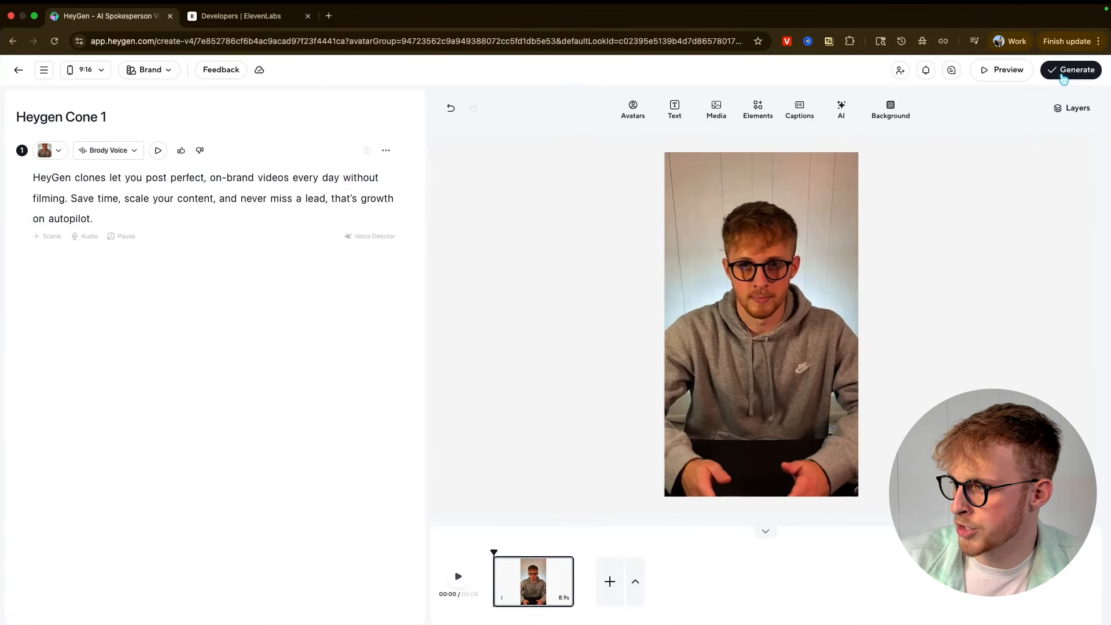
{"action": "left_click", "coordinate": [699, 441]}
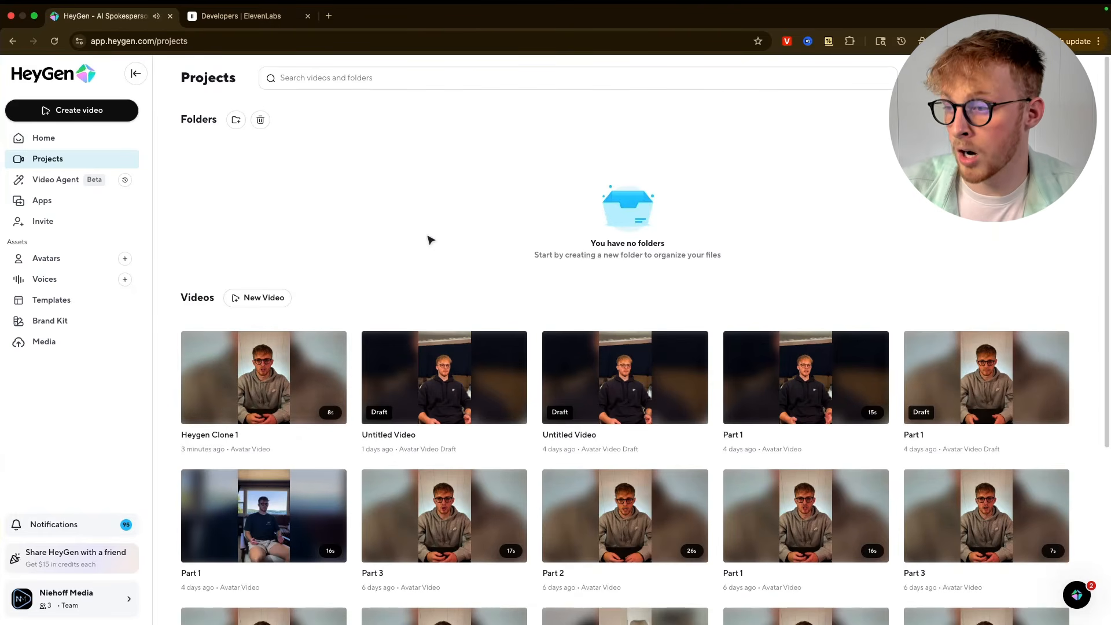
Open the generated video Heygen Clone 1 from the projects and download it in 4K resolution.
{"action": "left_click", "coordinate": [263, 376]}
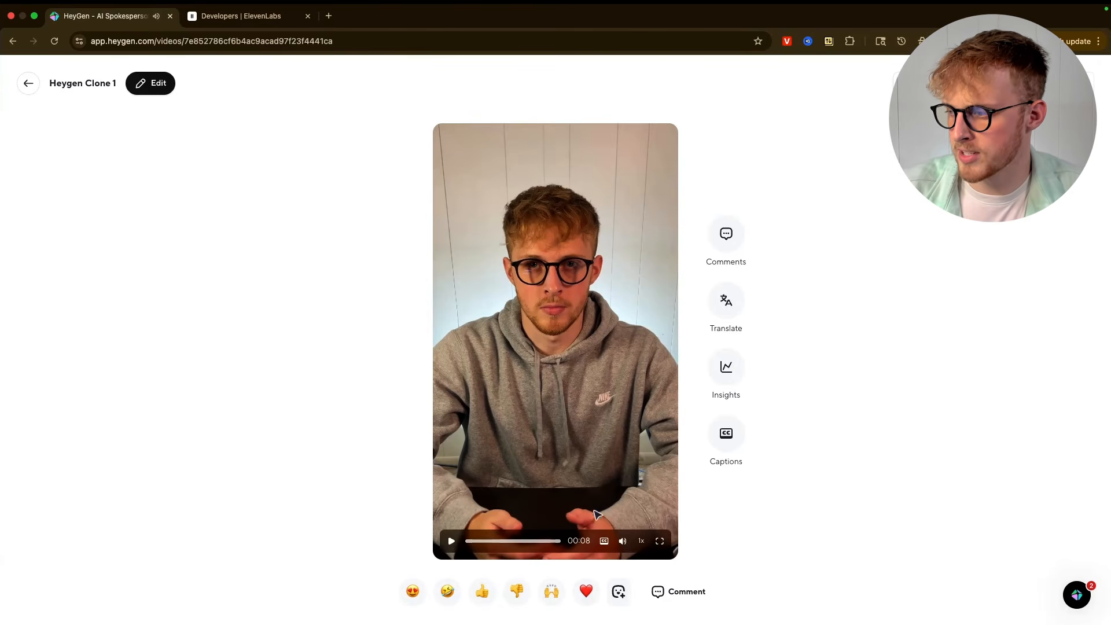
{"action": "left_click_drag", "start_coordinate": [558, 542], "coordinate": [558, 541]}
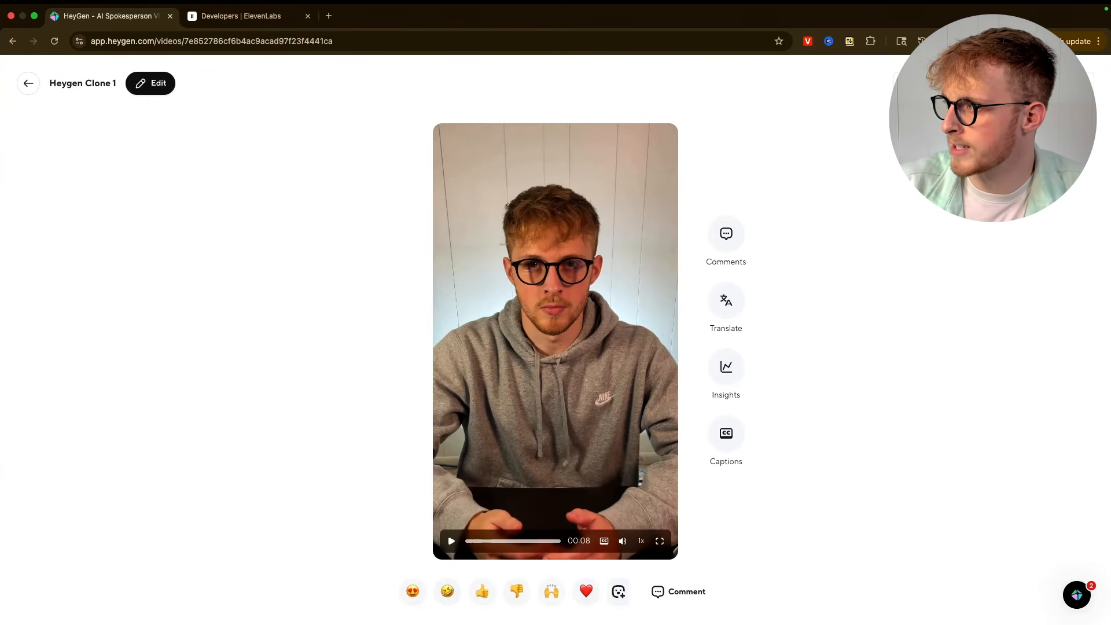
{"action": "left_click", "coordinate": [989, 83]}
{"action": "left_click", "coordinate": [594, 396]}
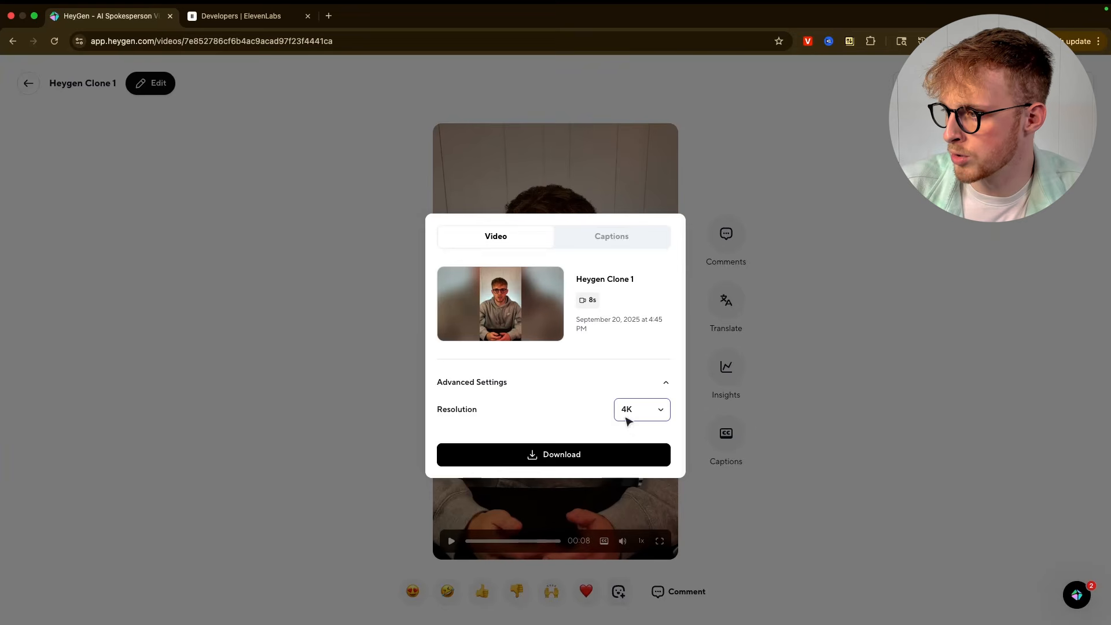
{"action": "left_click", "coordinate": [533, 447]}
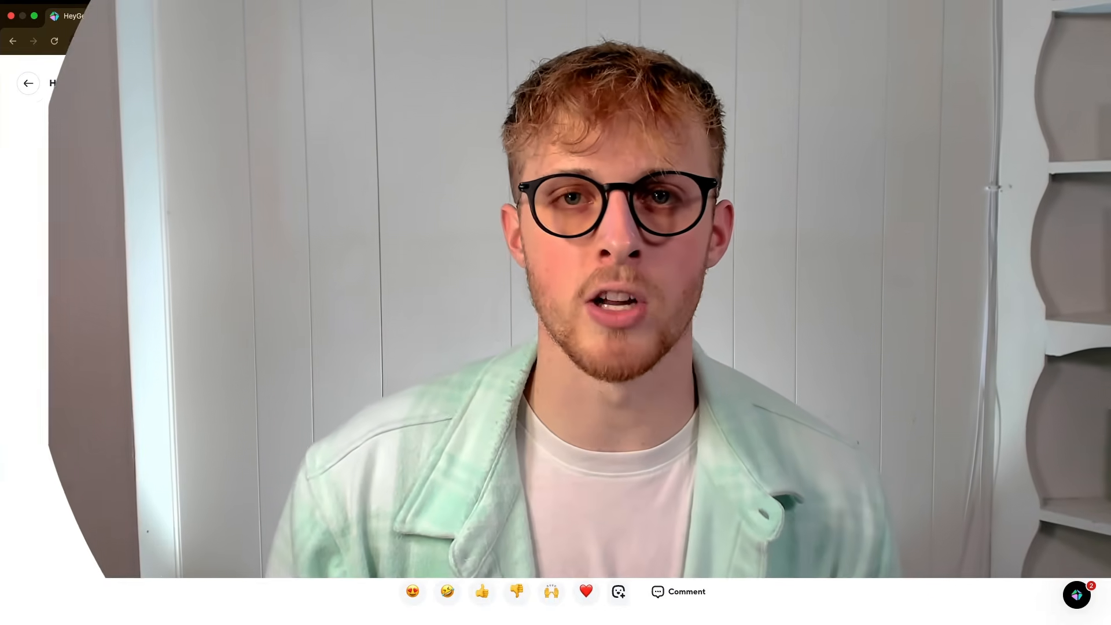